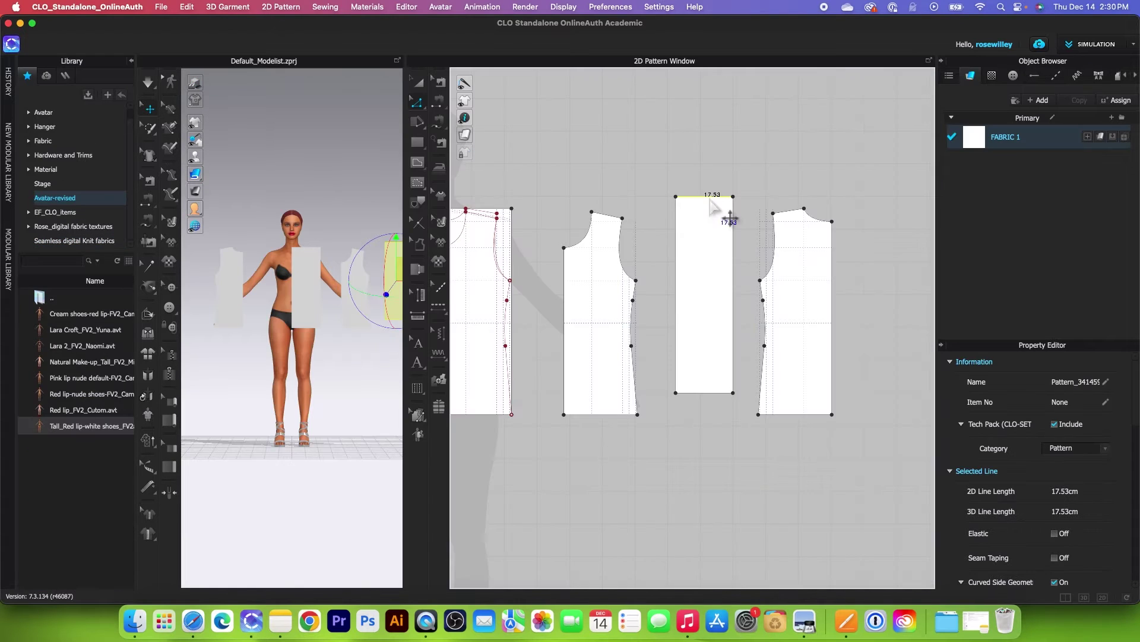
Clear the workspace so only the avatar remains, with no pattern pieces in the 2D window.
right_click(712, 202)
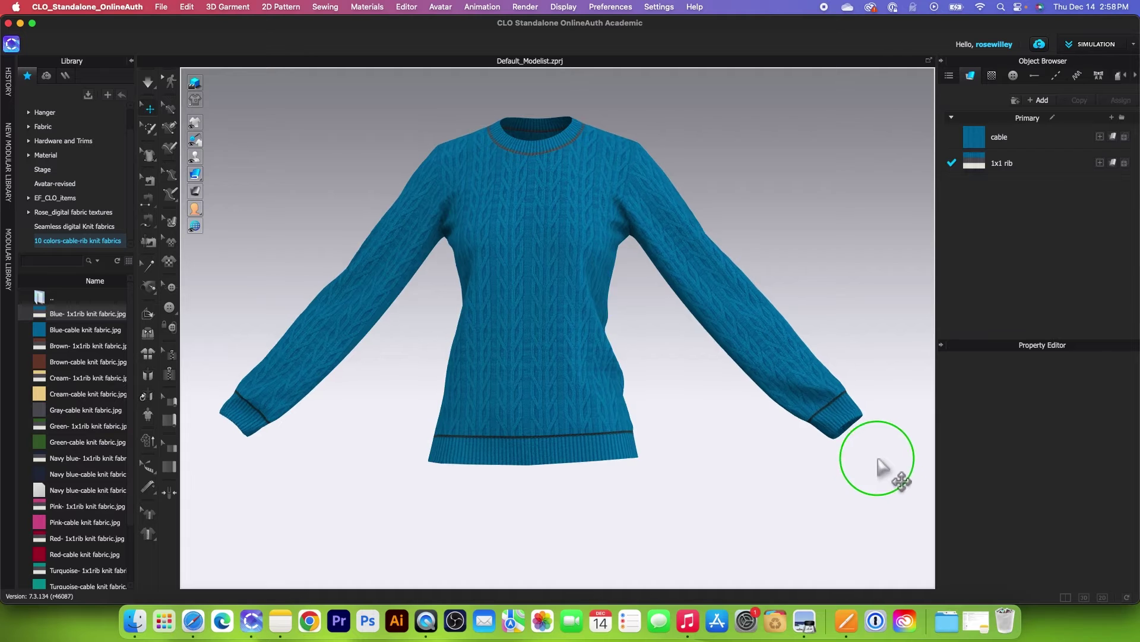
left_click_drag(883, 466, 842, 469)
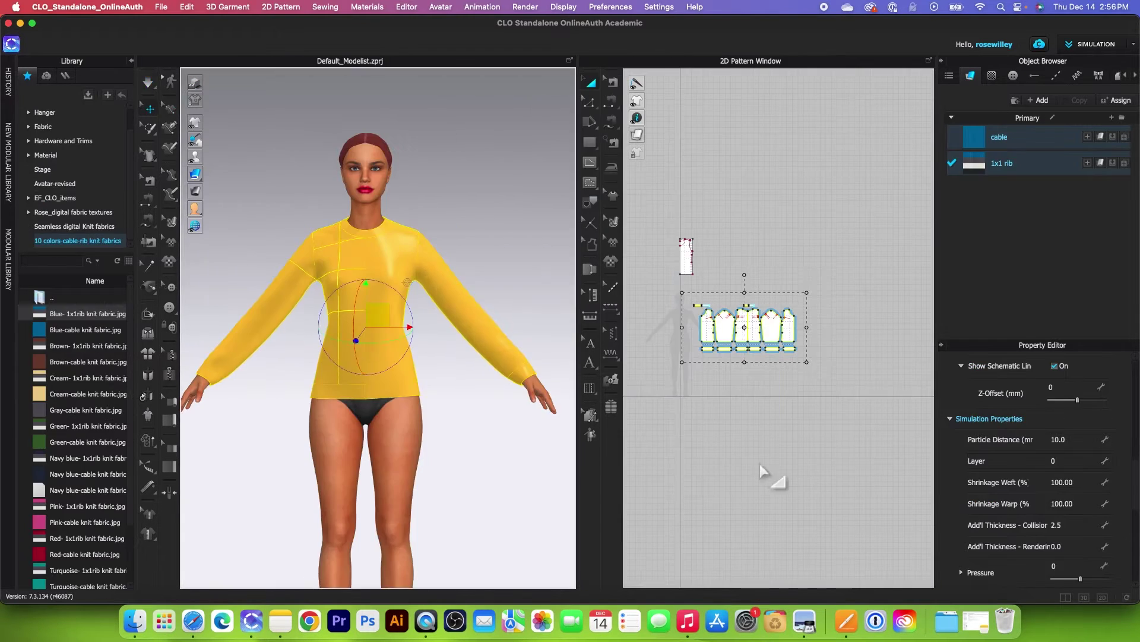
right_click(833, 359)
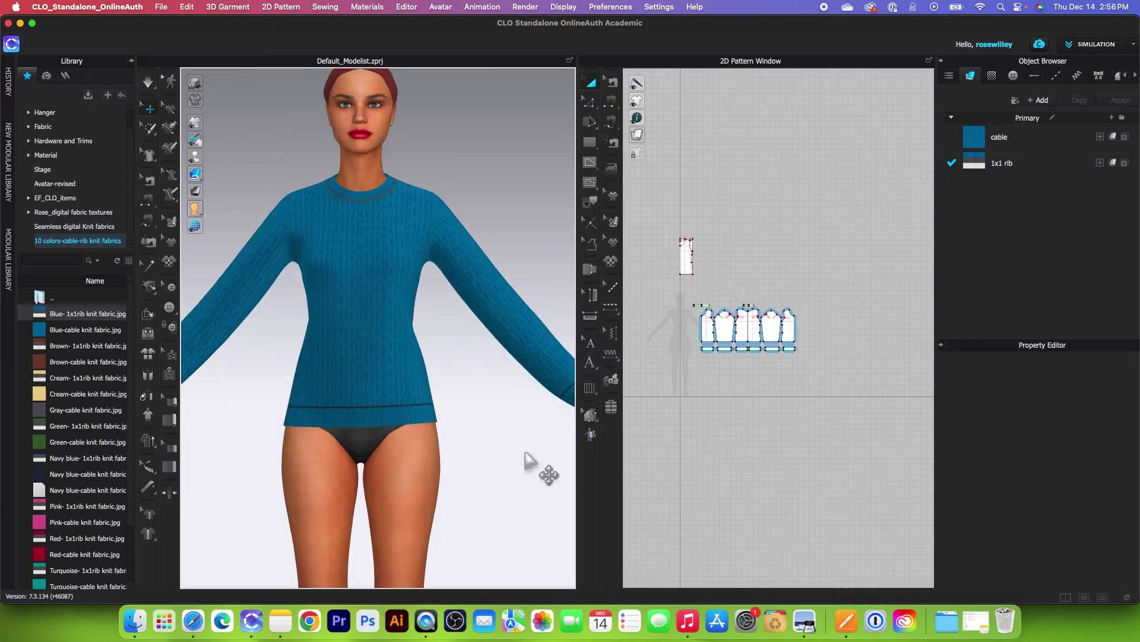
left_click_drag(542, 463, 524, 469)
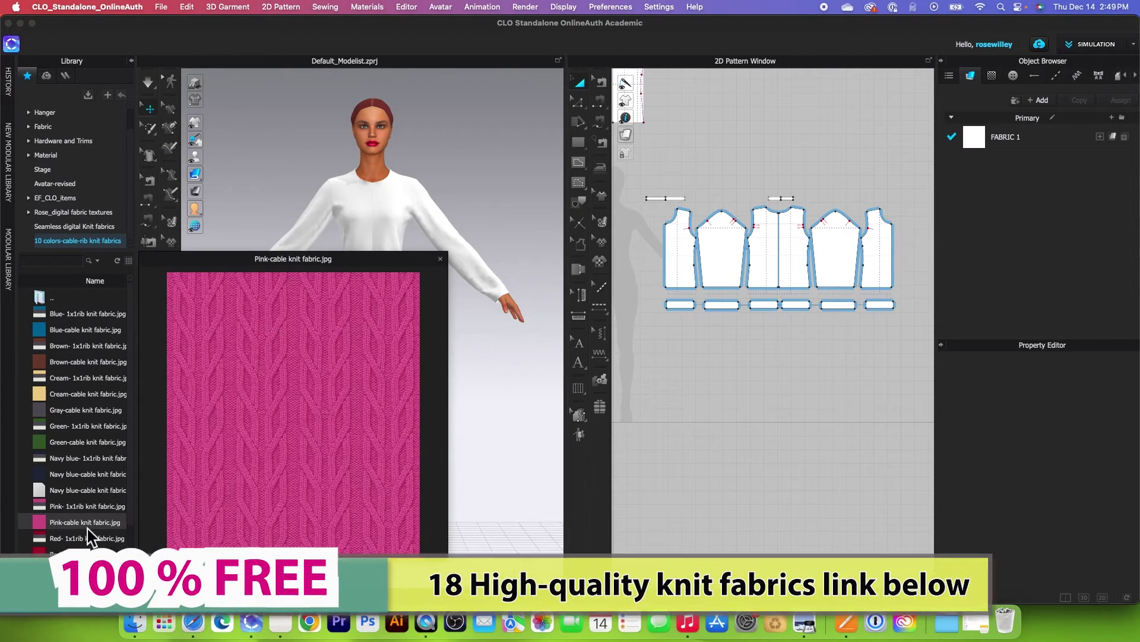
left_click(840, 497)
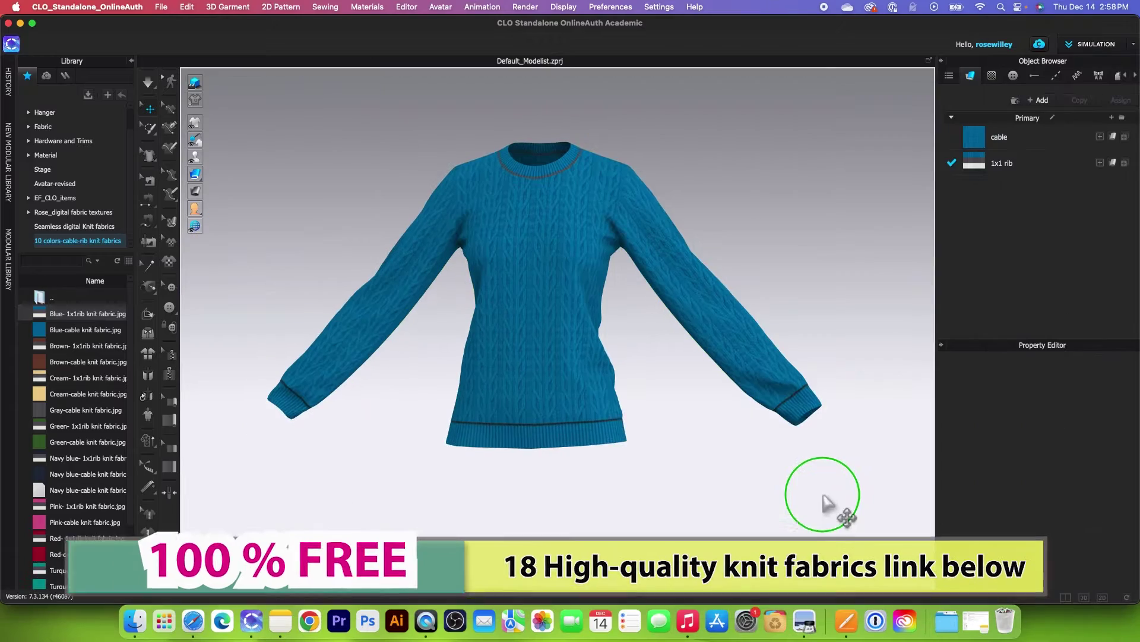
left_click(806, 490)
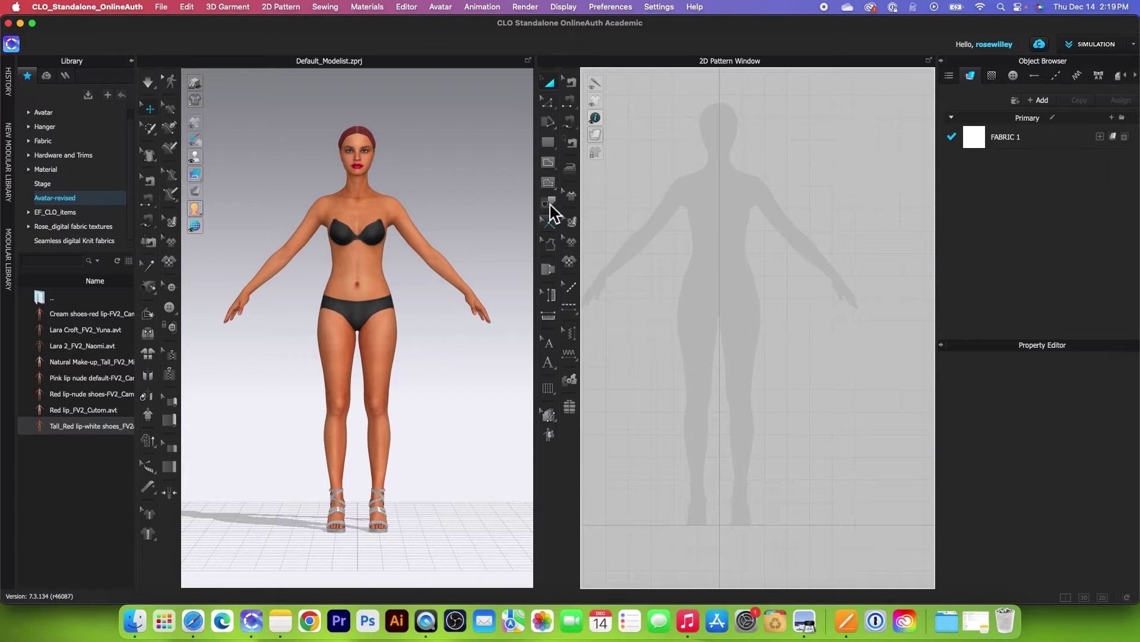
left_click(550, 146)
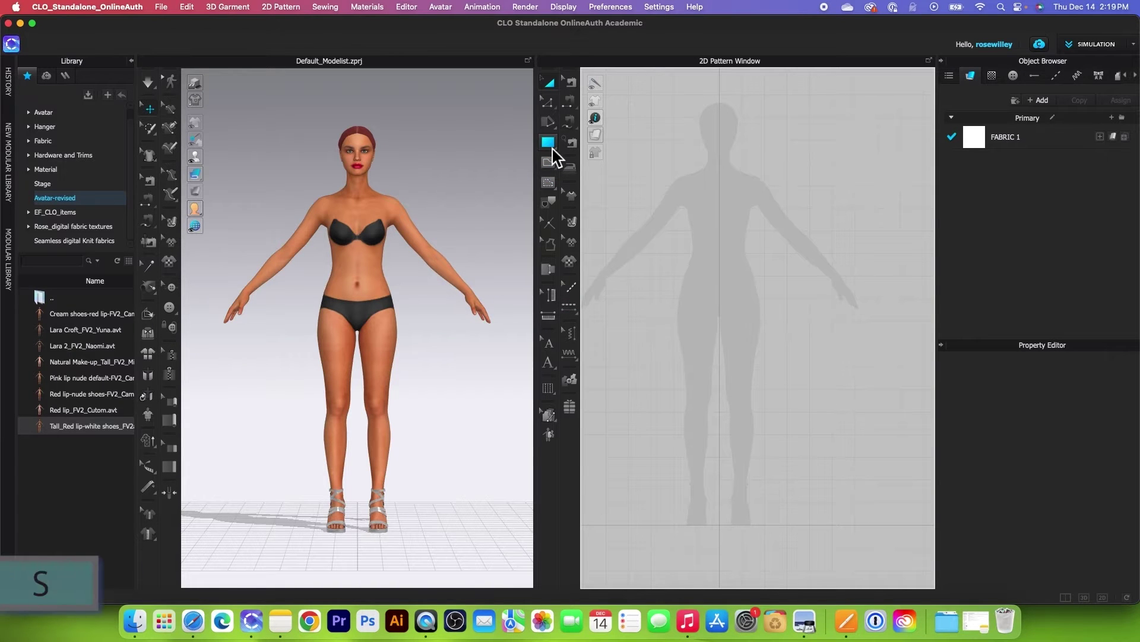
Create a 22.5 × 63 cm rectangle pattern piece through the Create Rectangle dialog.
left_click(722, 298)
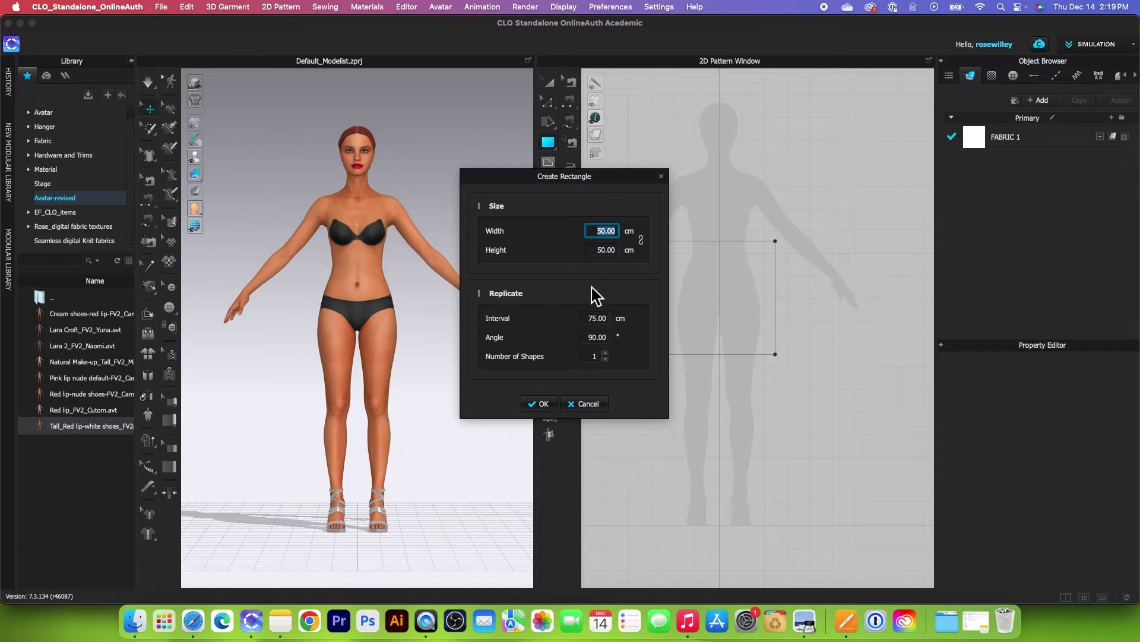
type("22.5")
key("Tab")
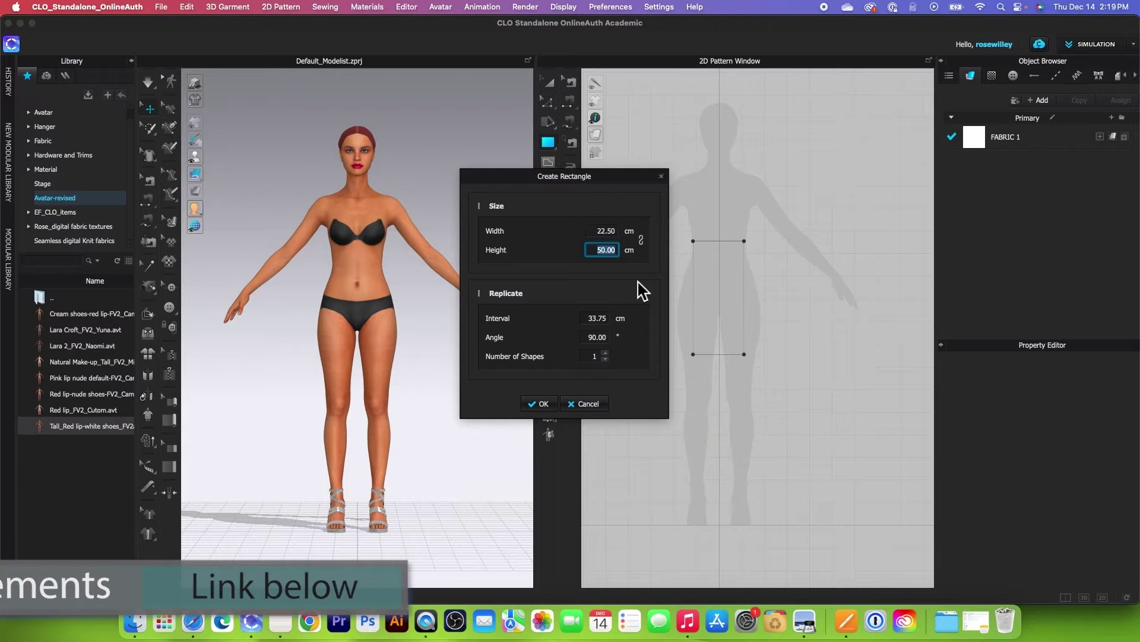
type("63")
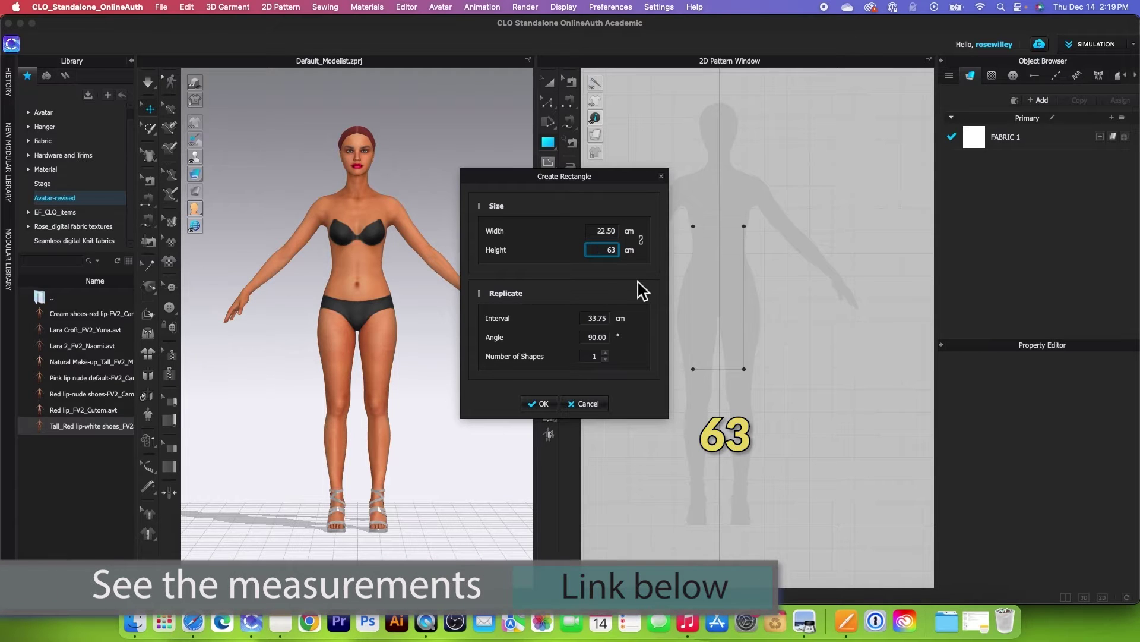
left_click(539, 404)
left_click(547, 82)
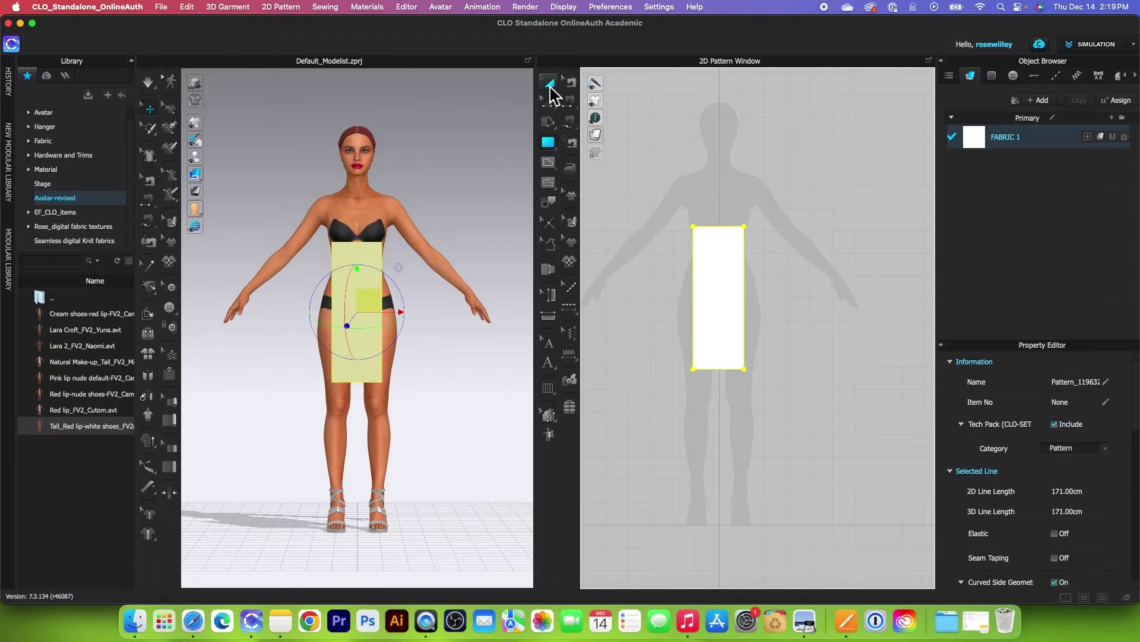
left_click(718, 322)
Move the rectangle and reset the 2D arrangement so it hangs over the avatar's left torso.
left_click_drag(718, 323, 743, 268)
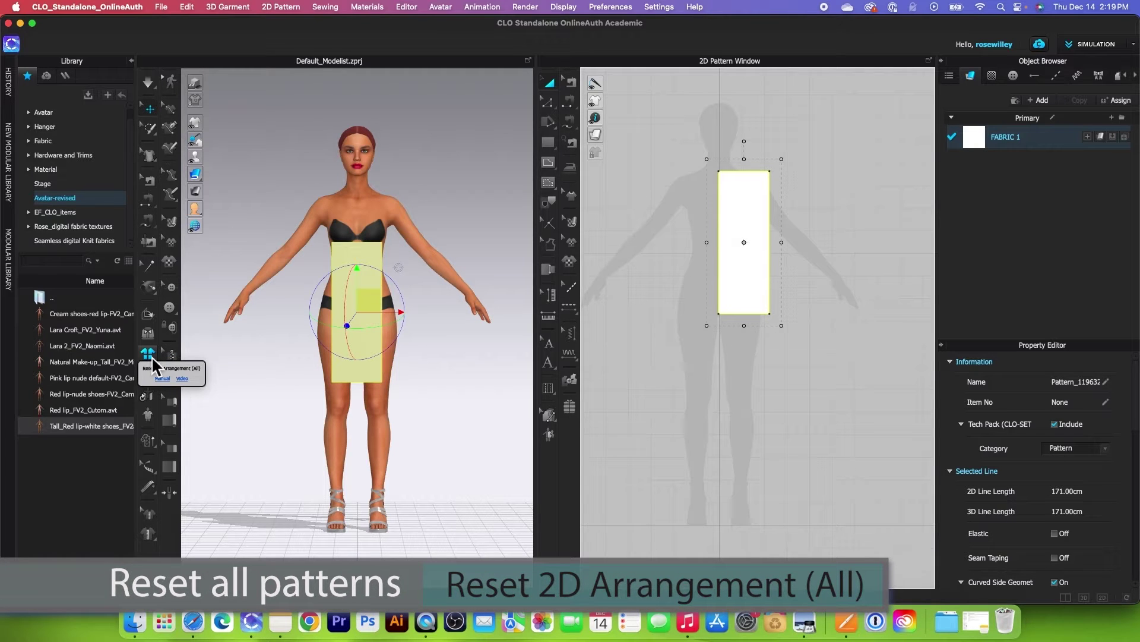
left_click(152, 355)
scroll(791, 170, "up", 5)
scroll(740, 156, "down", 2)
left_click(548, 102)
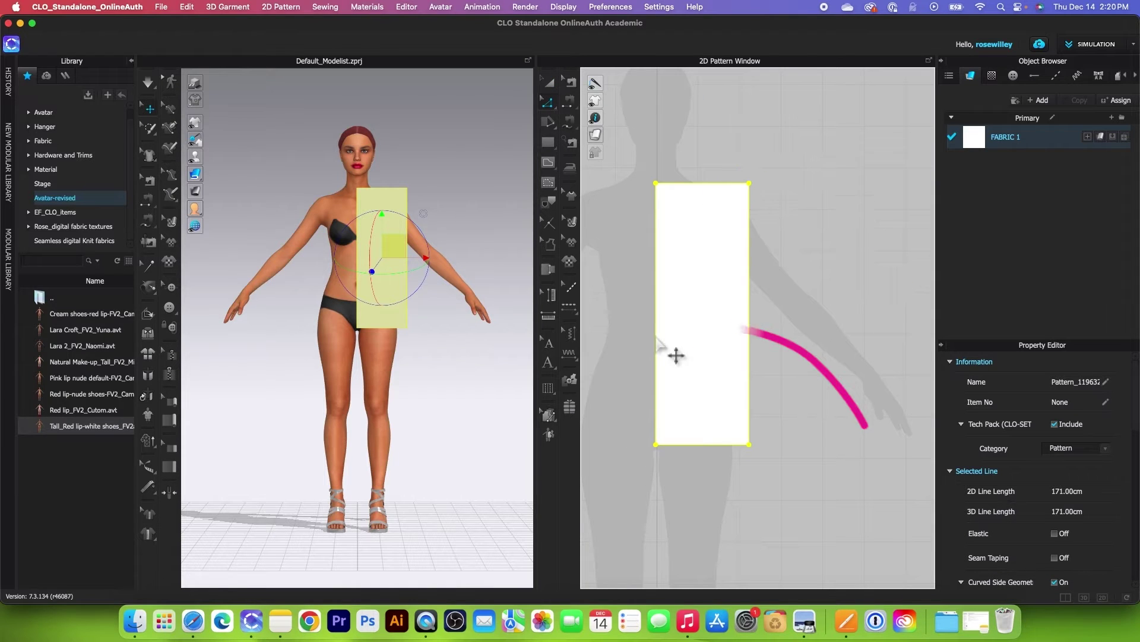
left_click(709, 183)
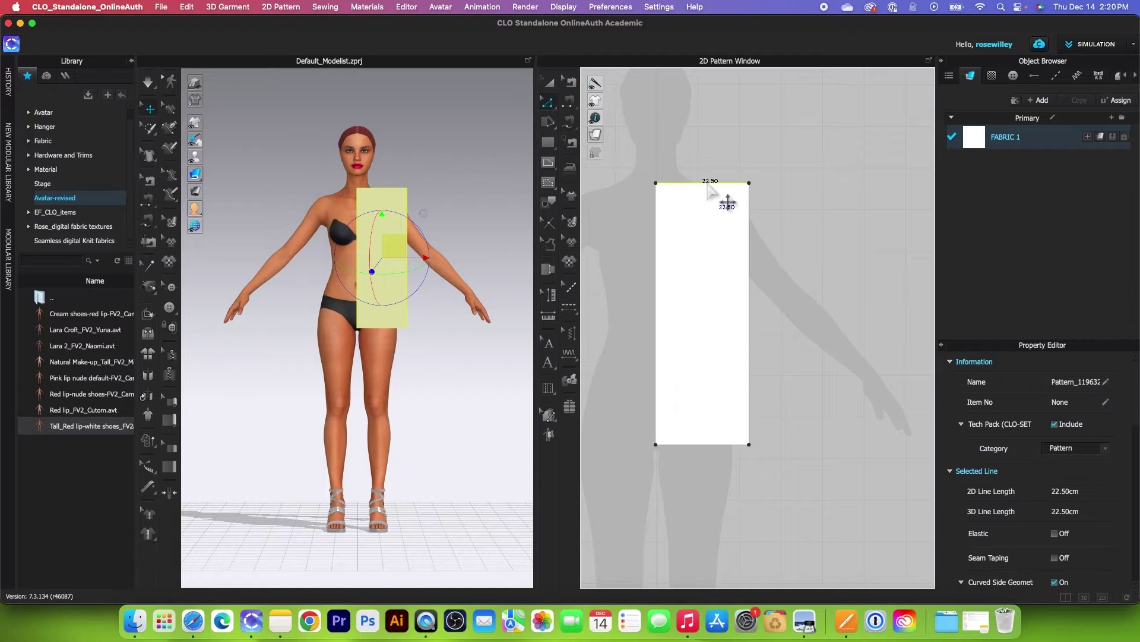
Offset the rectangle's top edge as internal lines, with the offset count set to 4.
right_click(708, 185)
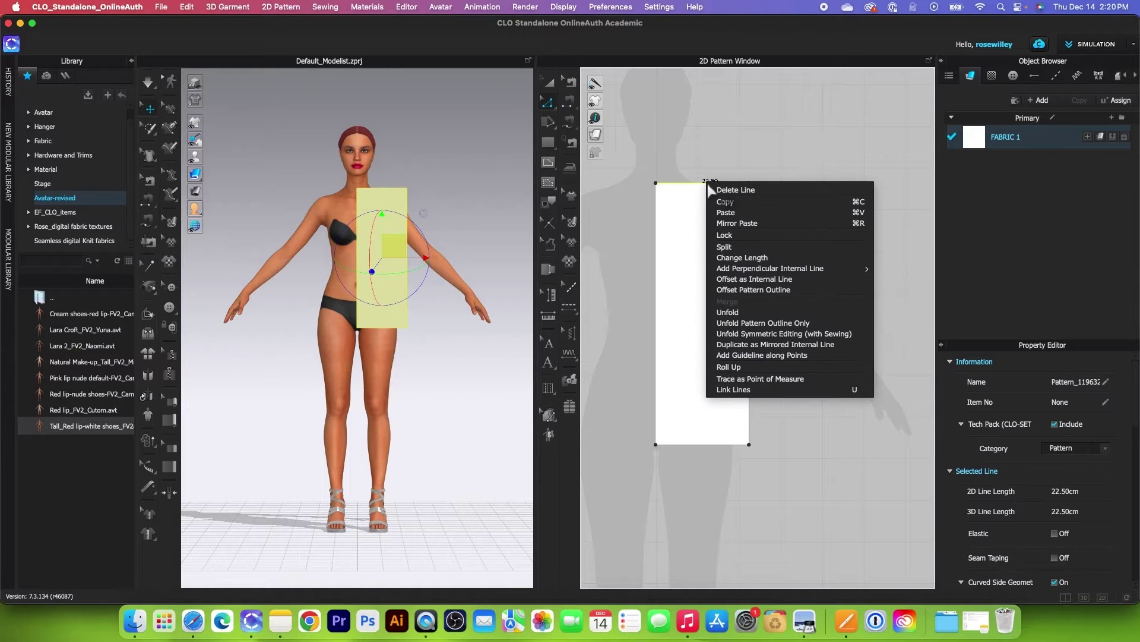
left_click(765, 281)
left_click(576, 225)
type("4")
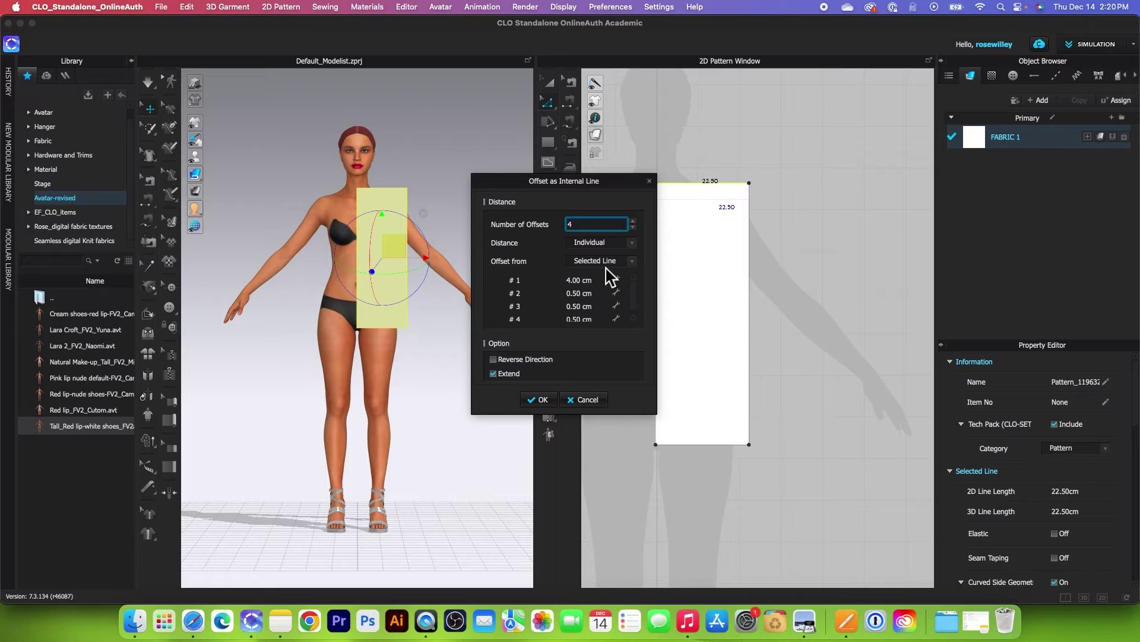
left_click_drag(654, 405, 660, 477)
Set the four offset distances to 1.5, 4, 22 and 35 cm and create the lines.
left_click(591, 284)
type("1.")
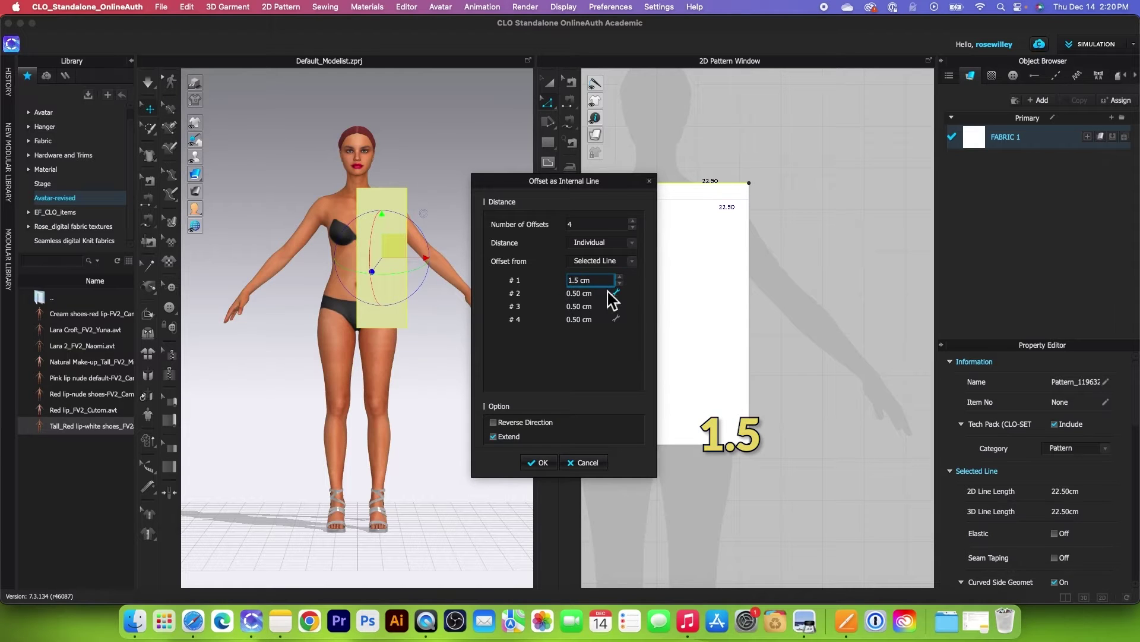
type("5")
key("Tab")
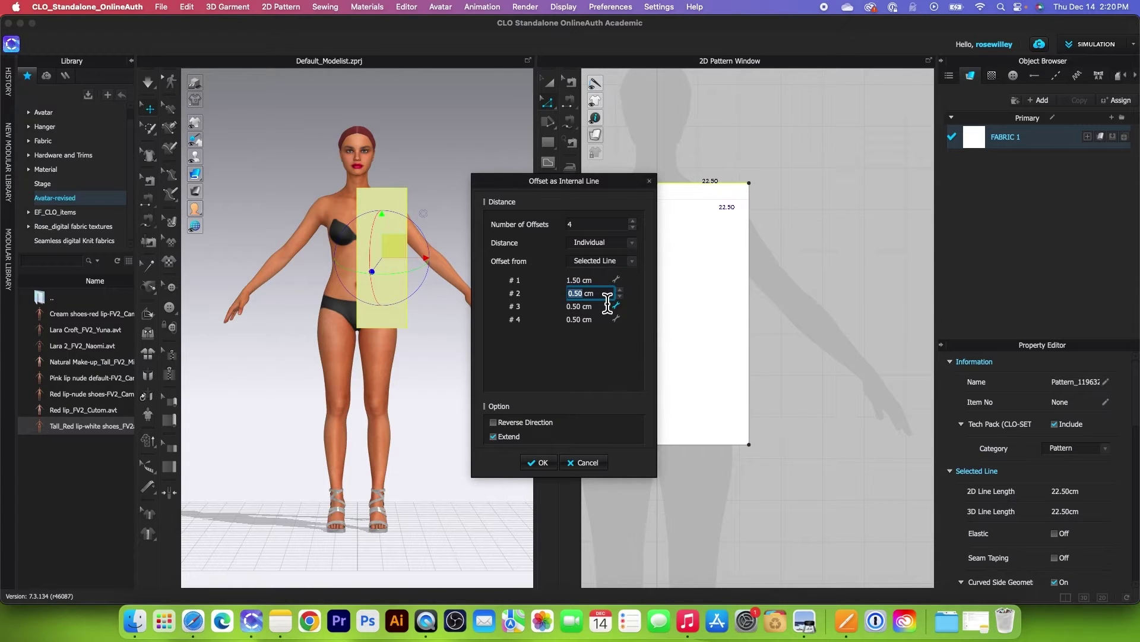
type("4")
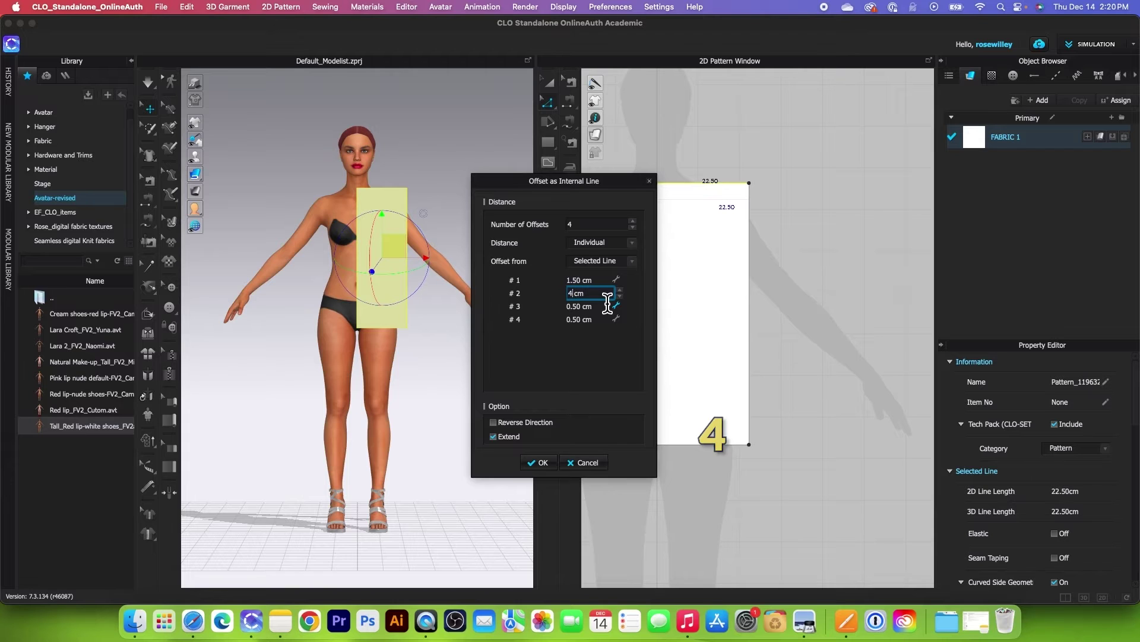
key("Tab")
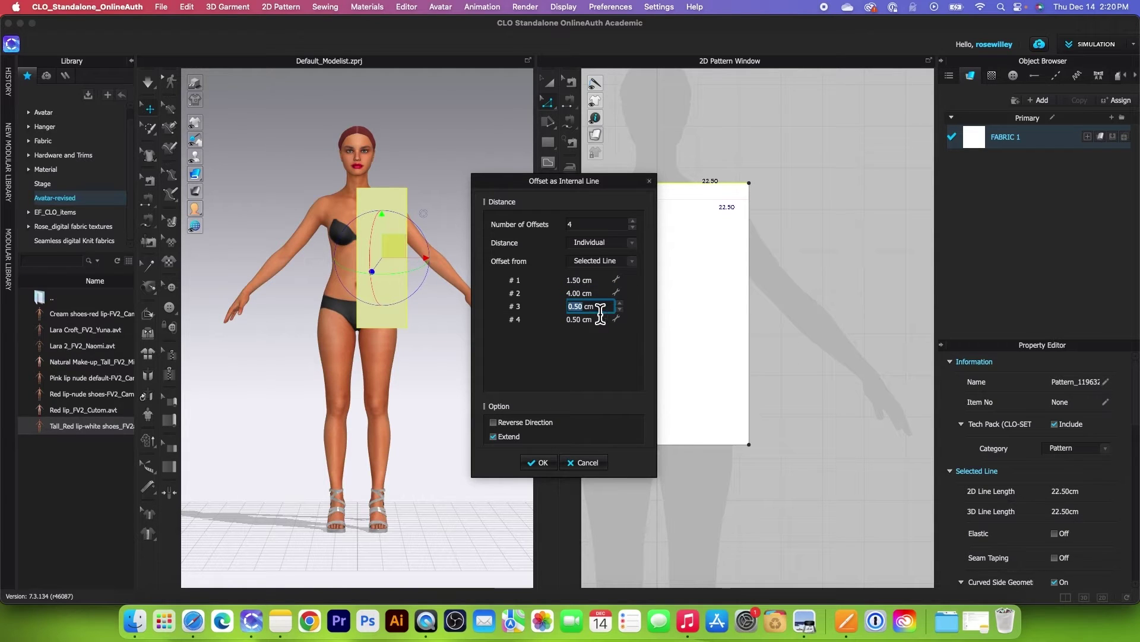
type("22")
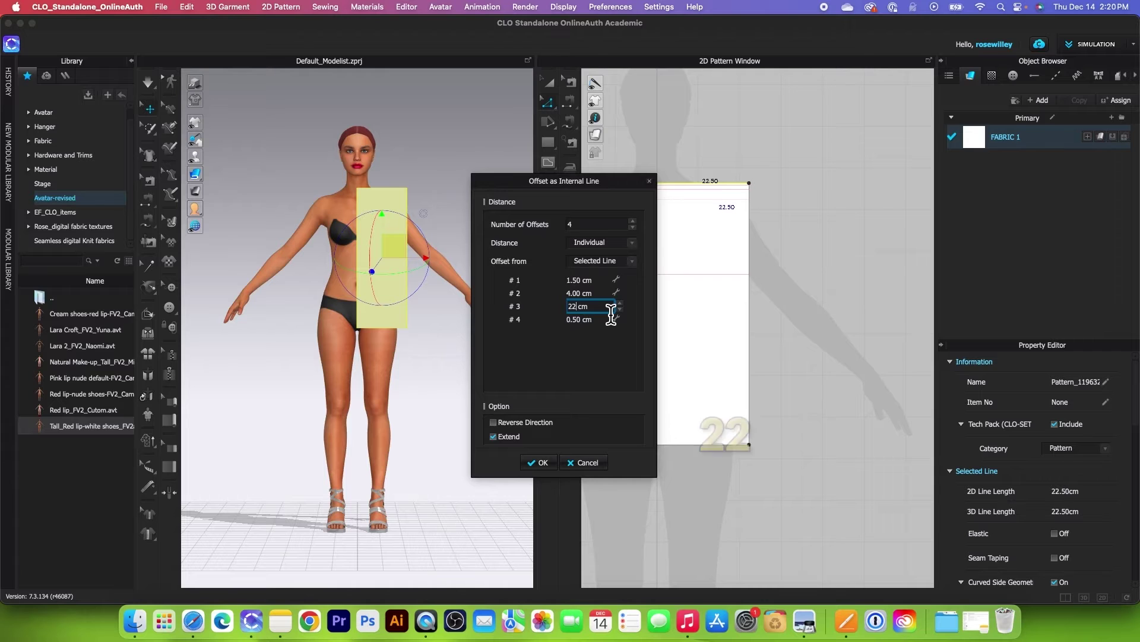
key("Tab")
type("35")
left_click(541, 463)
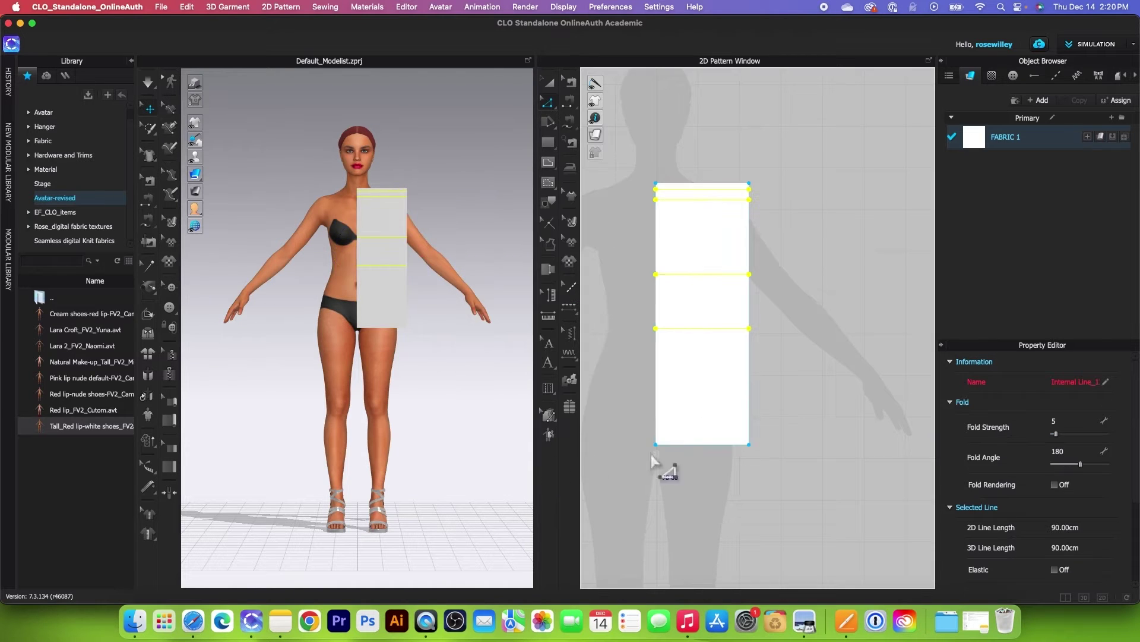
Offset the rectangle's left edge as internal lines, keeping four offsets.
left_click(659, 245)
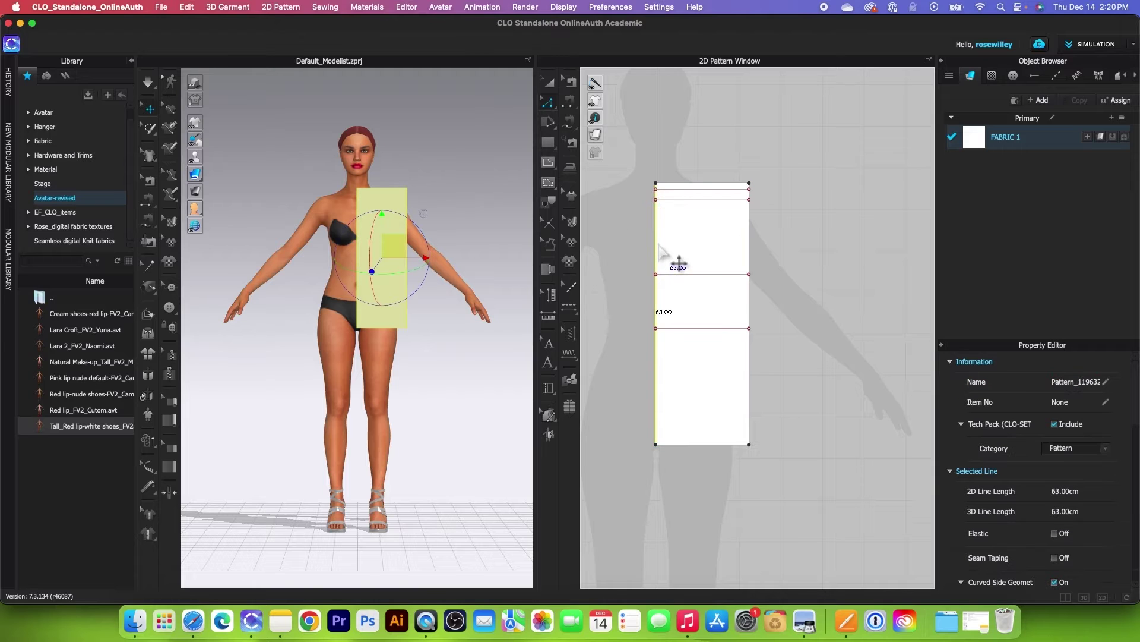
right_click(659, 246)
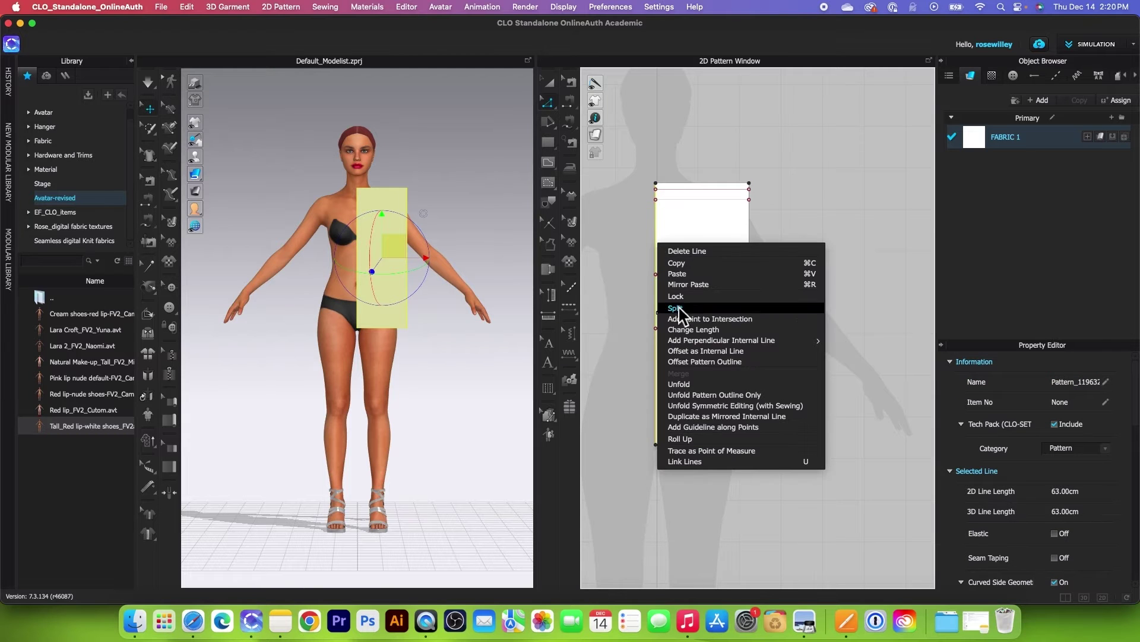
left_click(713, 352)
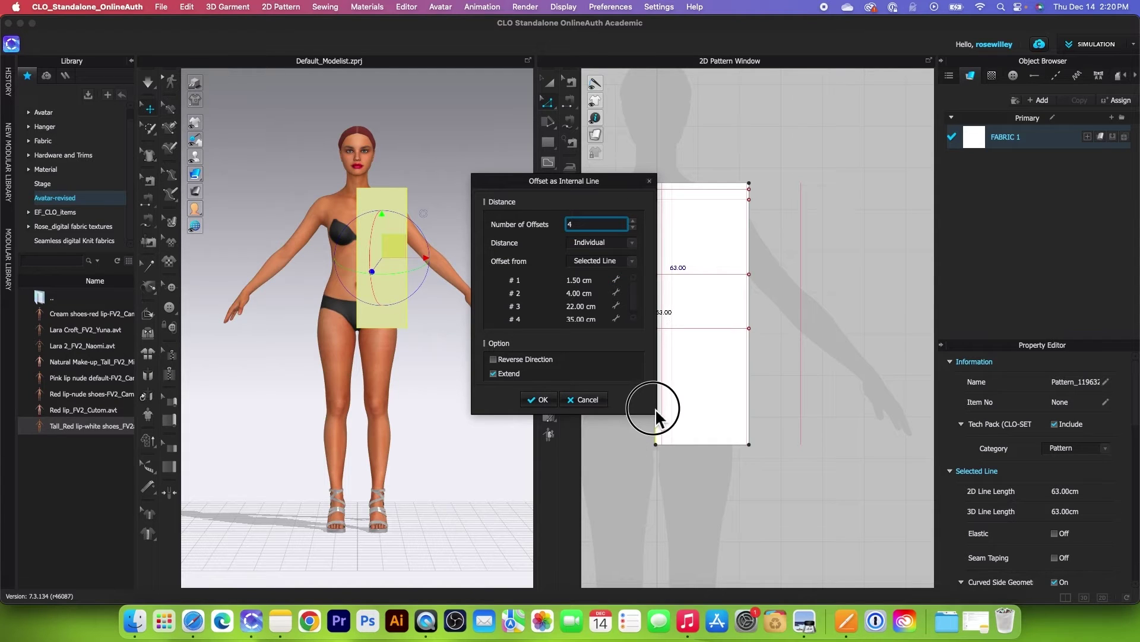
left_click_drag(658, 416, 661, 458)
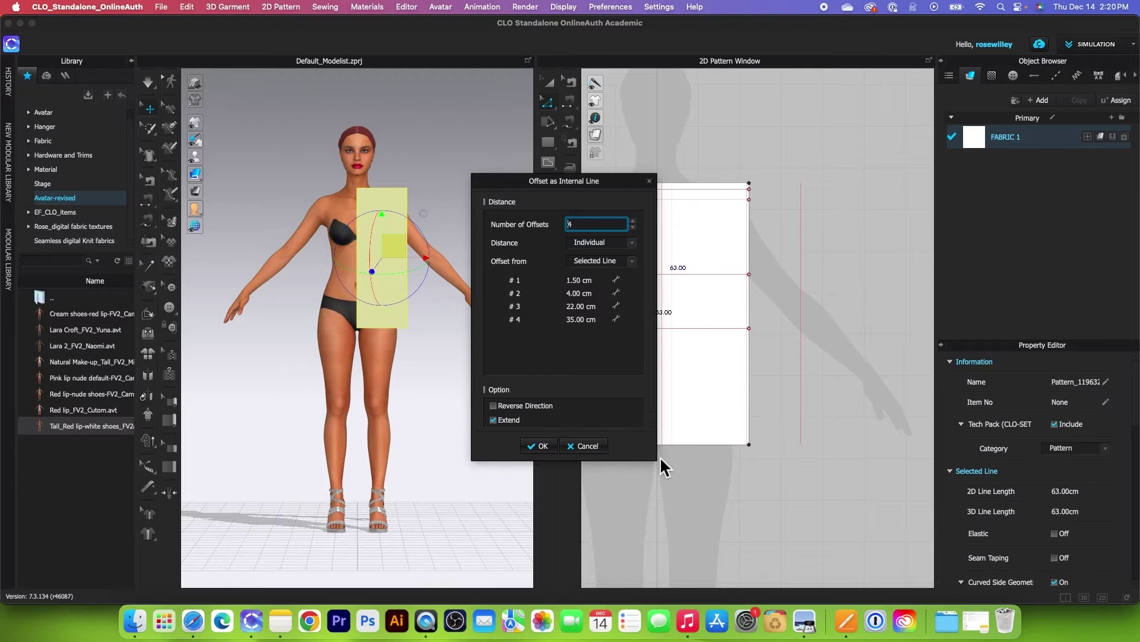
Enter offsets of 8.5, 18, 20 and 22 cm to create four vertical lines.
double_click(598, 281)
type("8.")
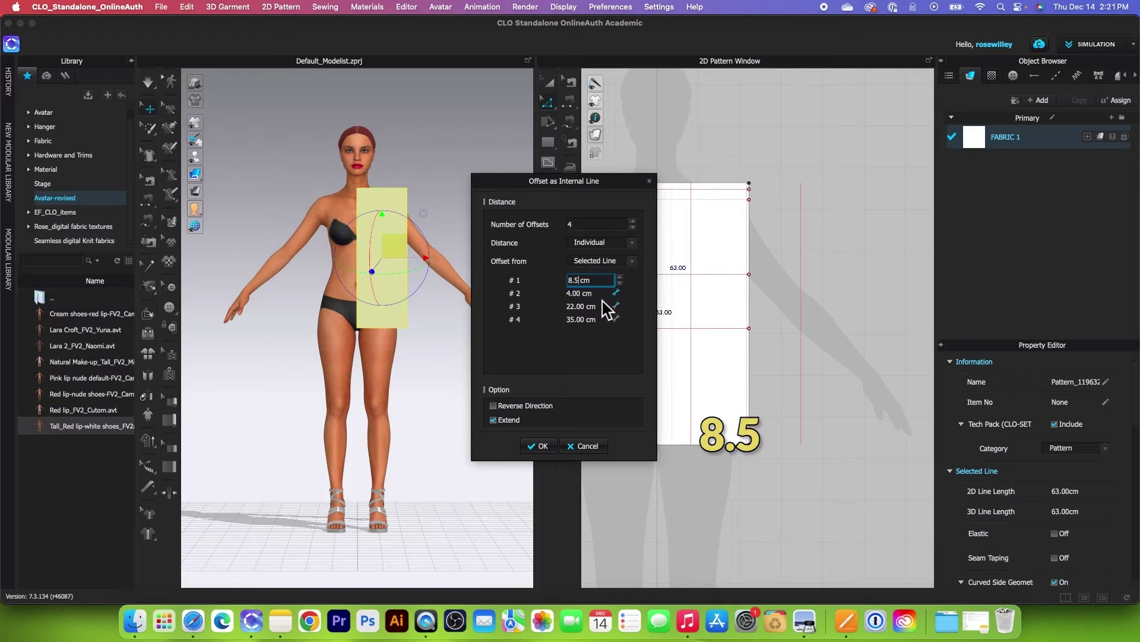
key("Tab")
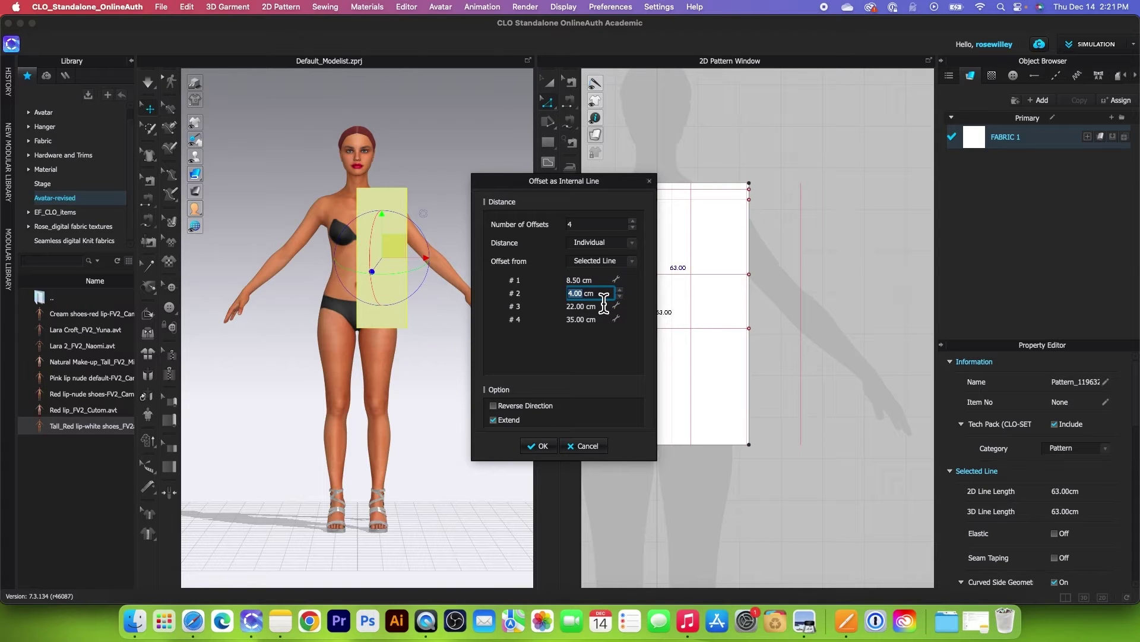
type("18")
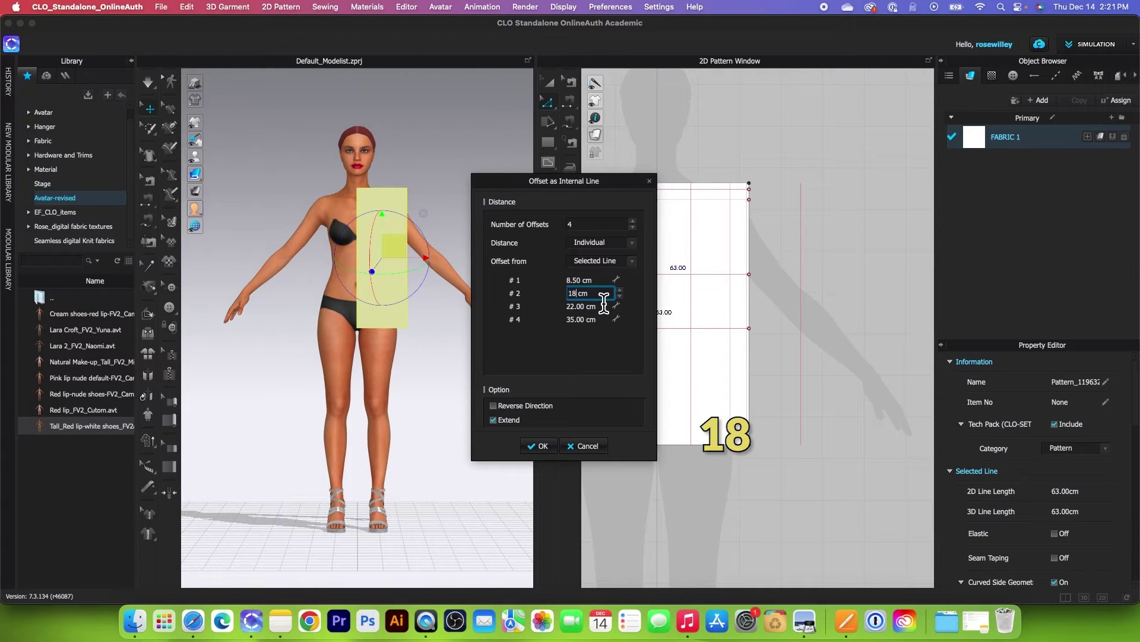
key("Tab")
type("2")
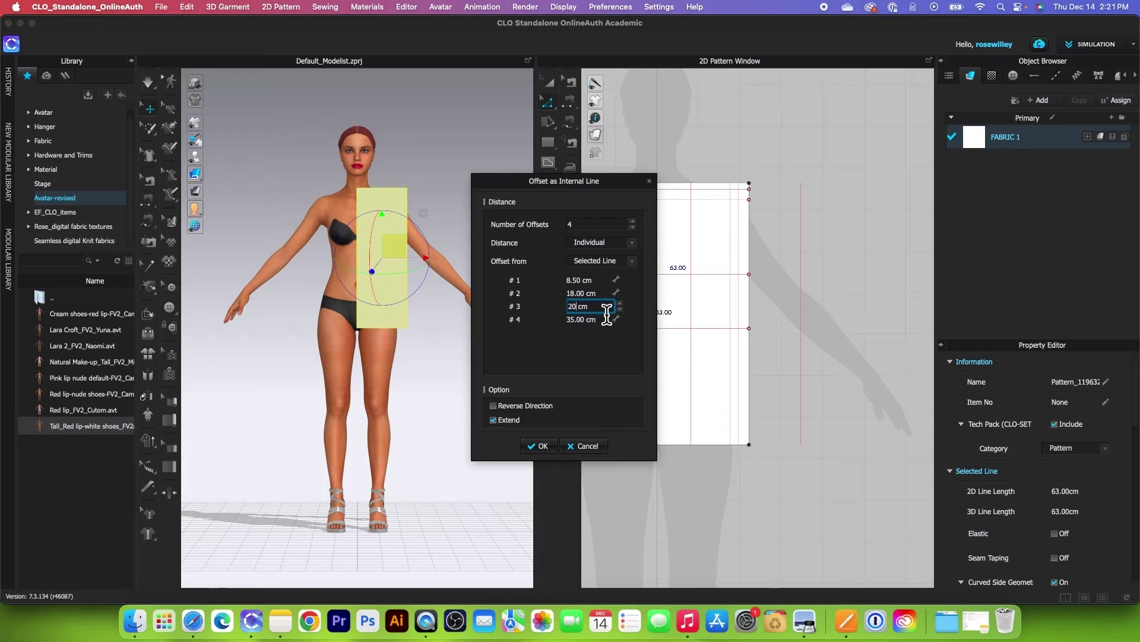
key("Tab")
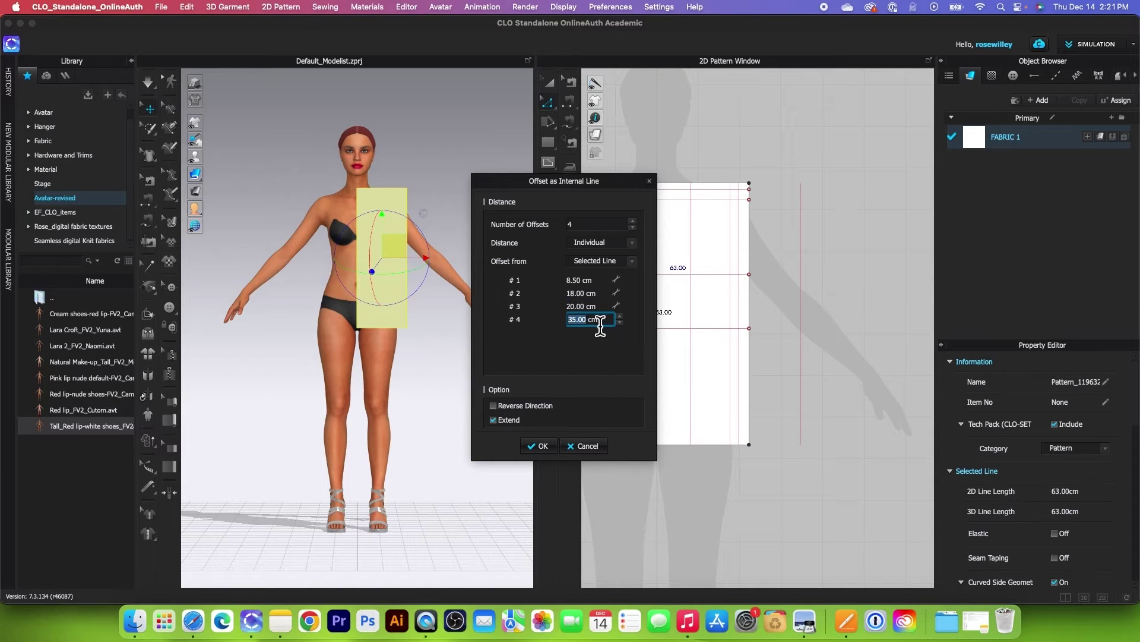
type("22")
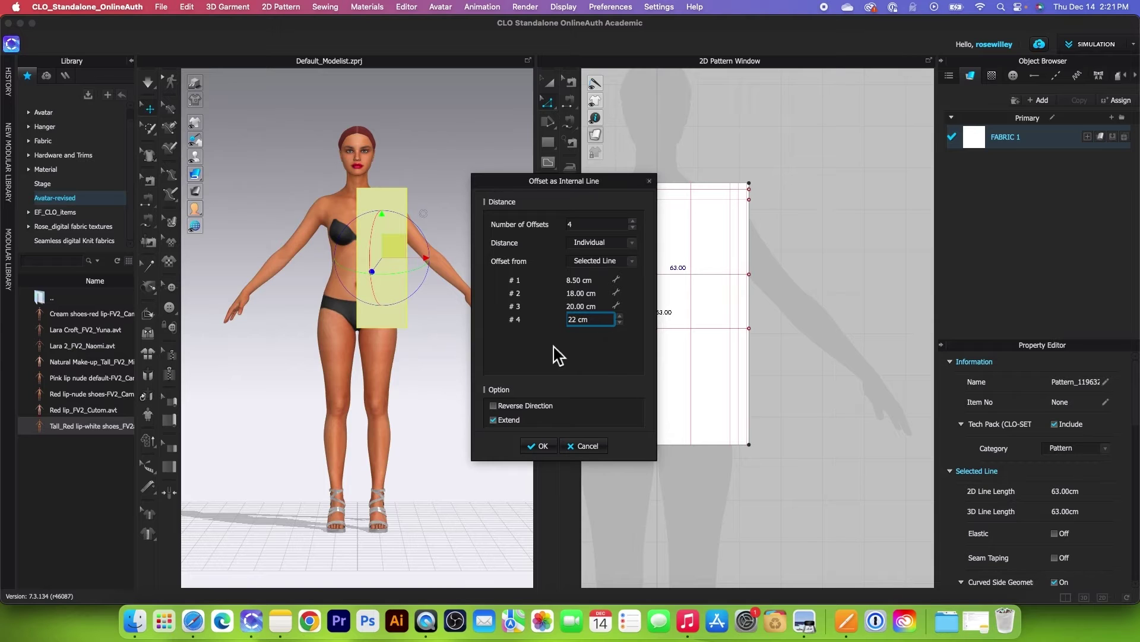
left_click(540, 446)
left_click(783, 155)
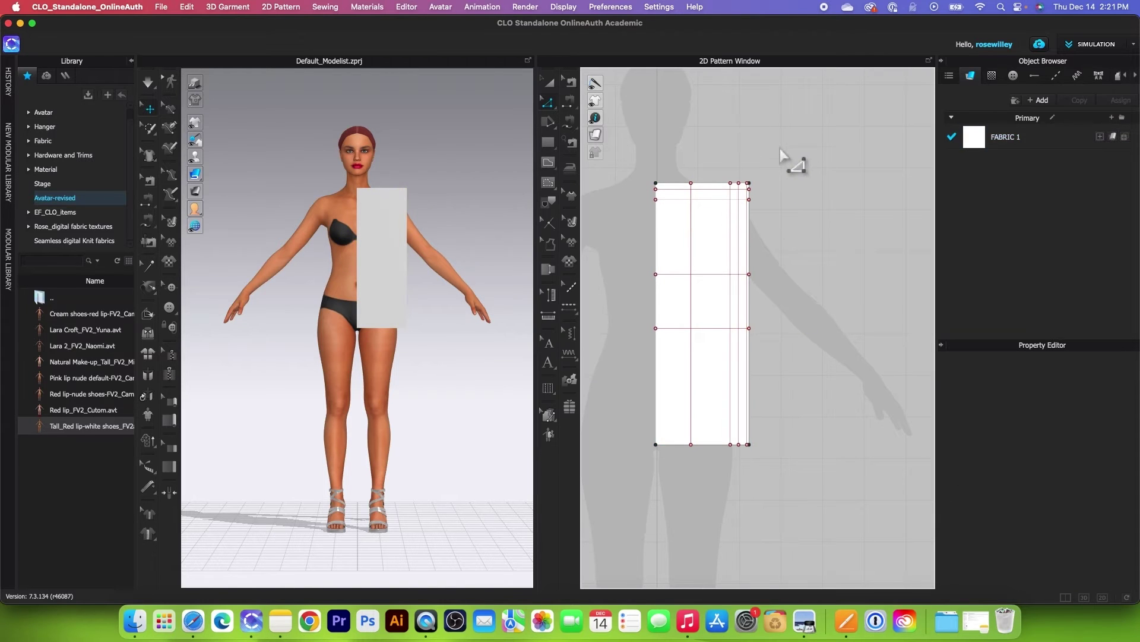
Convert all the offset internal lines to baselines, shown dashed with point markers hidden.
right_click(759, 128)
left_click(827, 177)
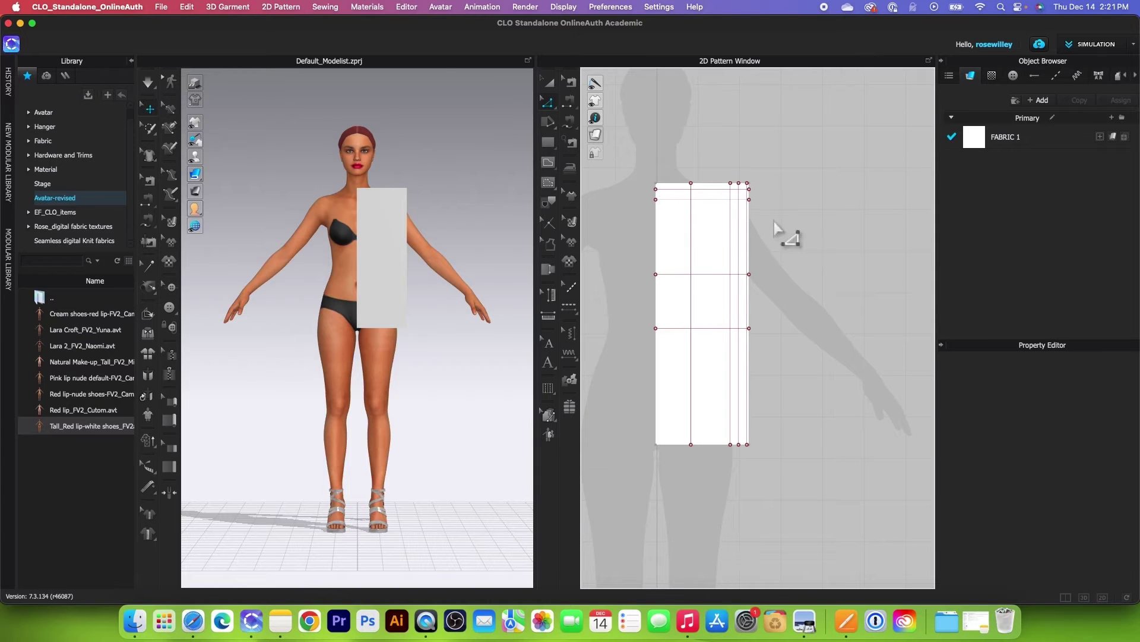
left_click_drag(631, 151, 794, 475)
right_click(730, 279)
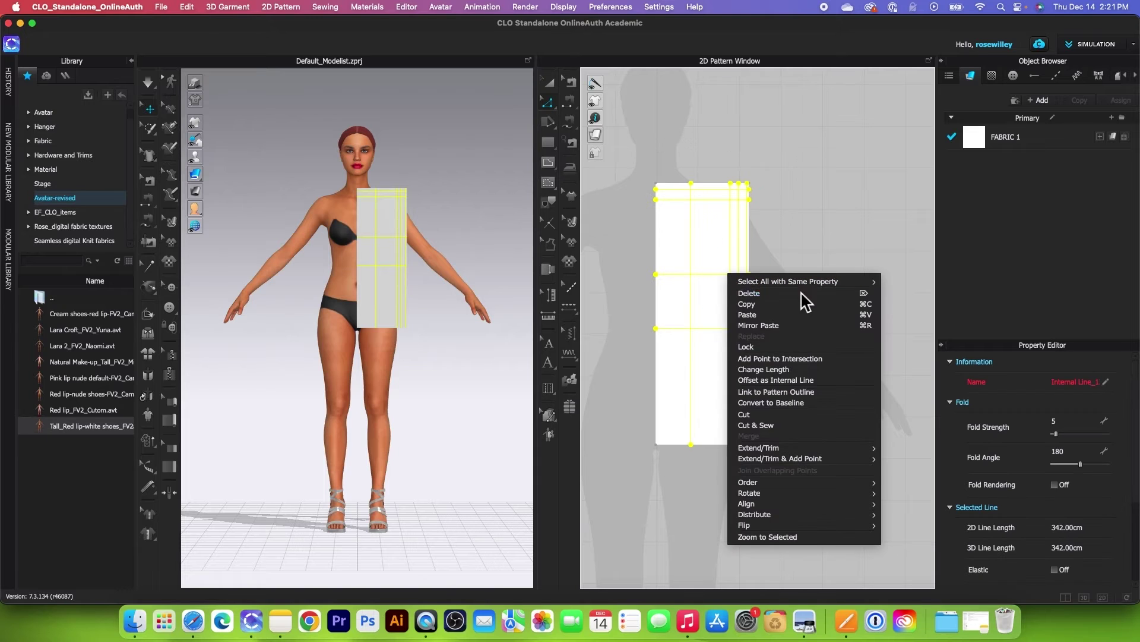
left_click(748, 403)
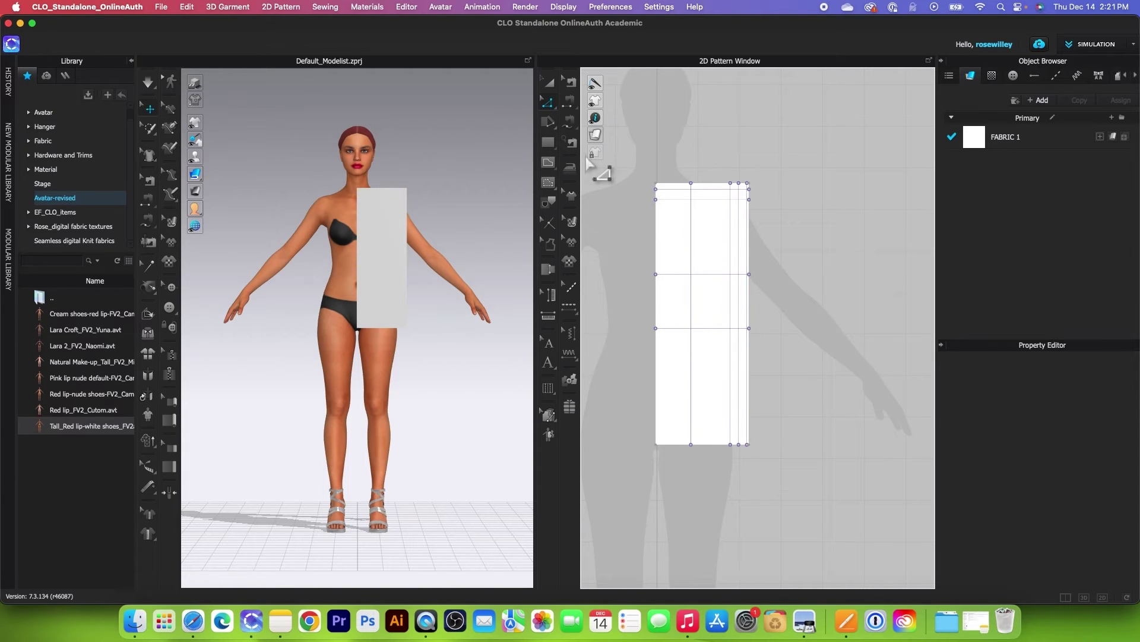
left_click(648, 153)
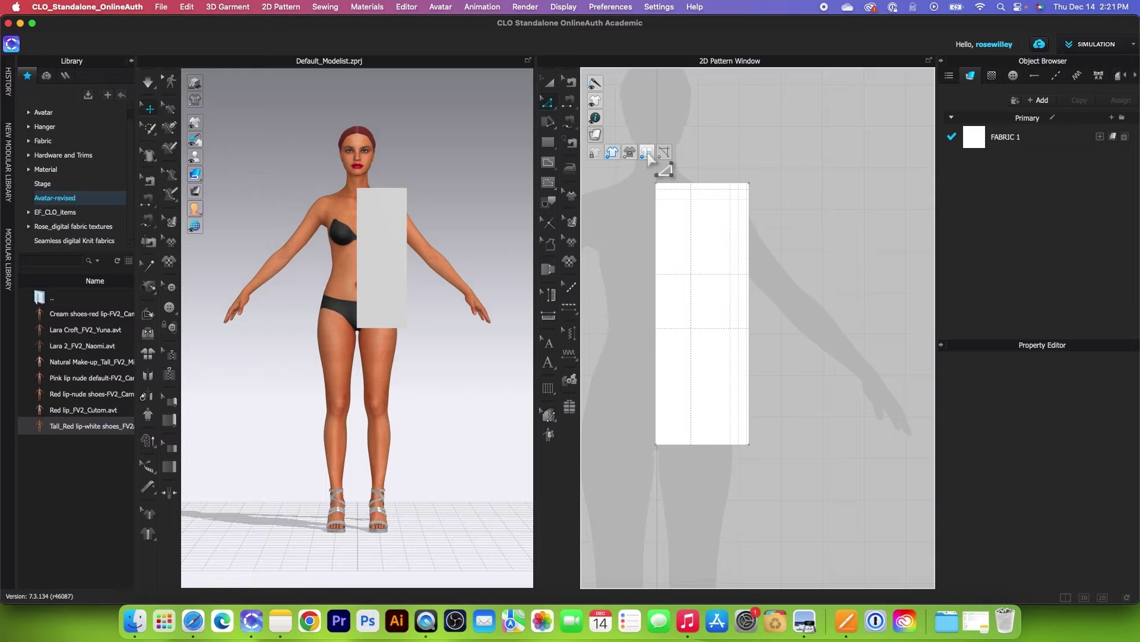
scroll(664, 159, "up", 3)
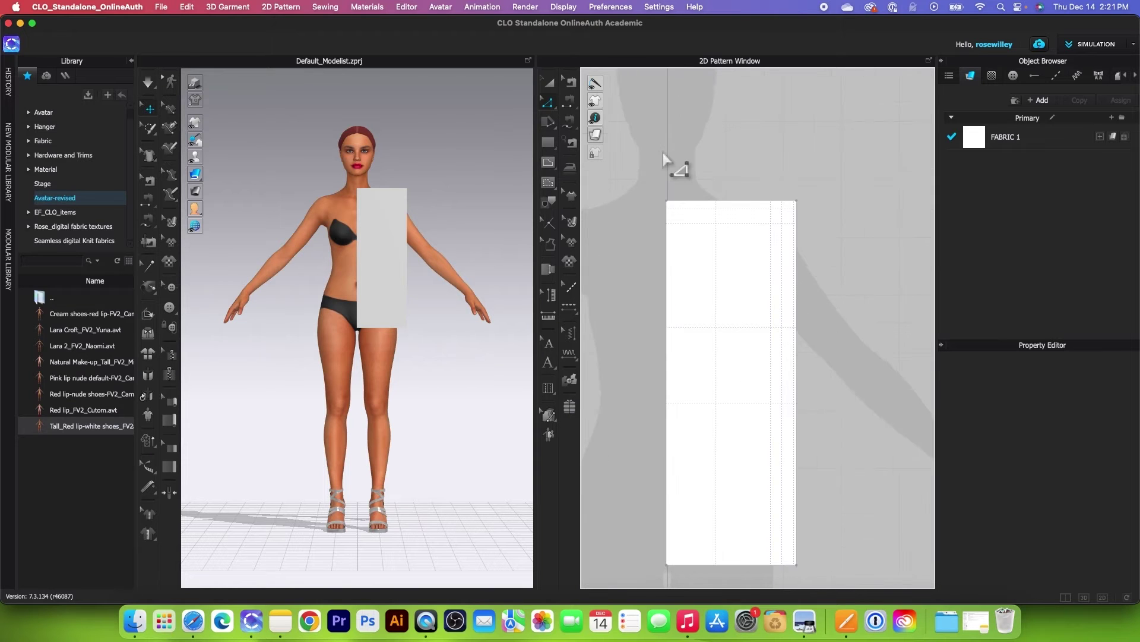
scroll(665, 160, "down", 1)
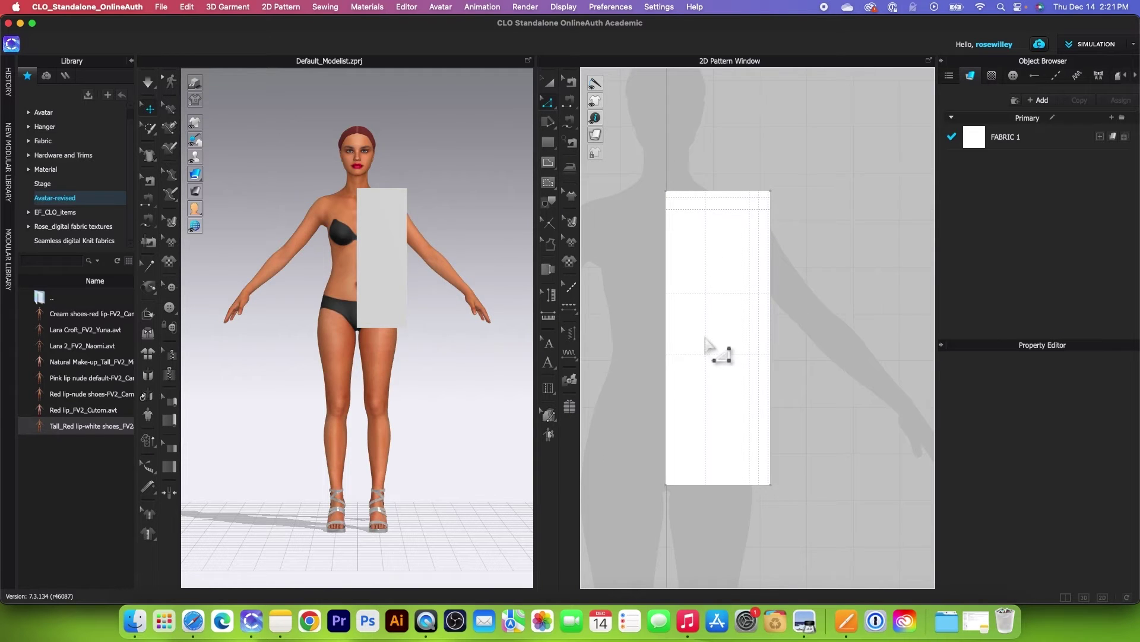
Start an internal line on the left edge, placing neckline and shoulder points along the top.
left_click(547, 163)
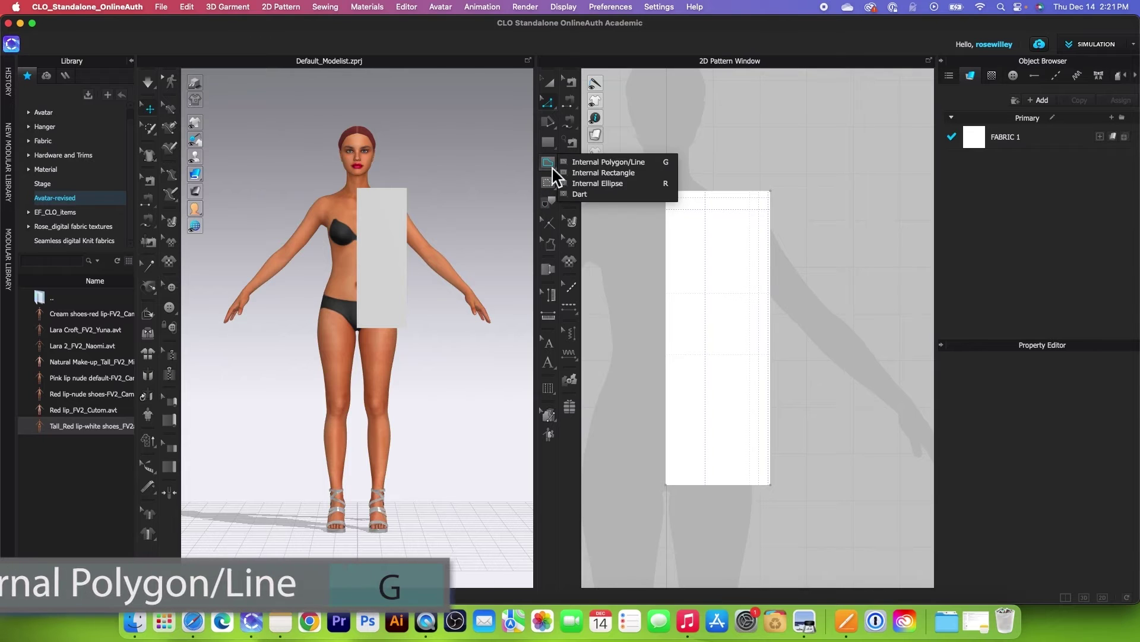
left_click(622, 162)
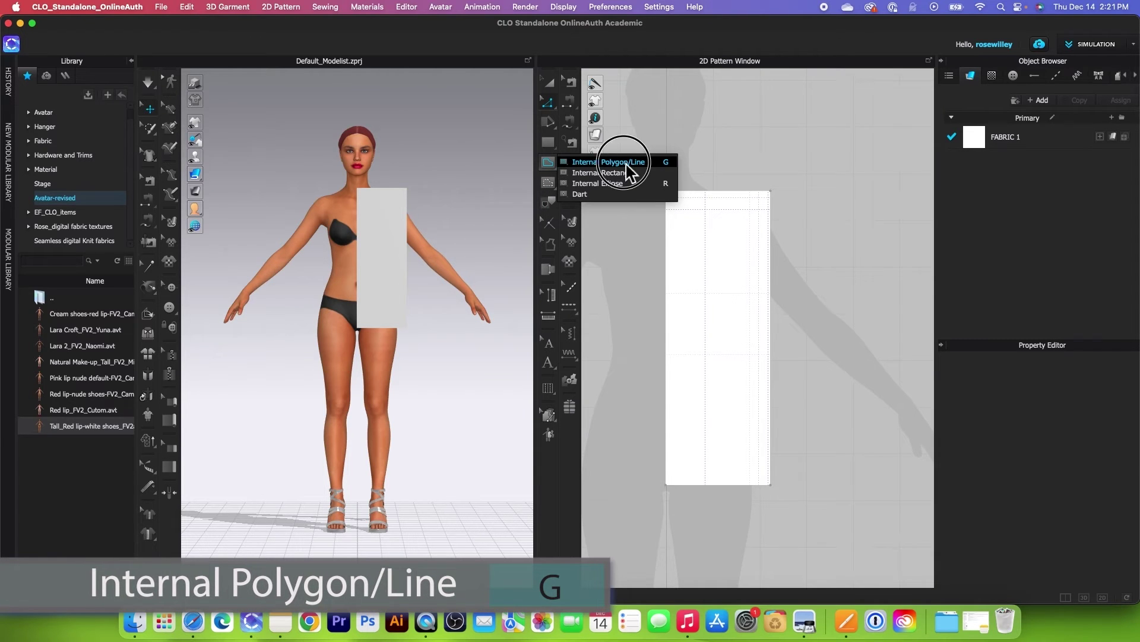
left_click(665, 209)
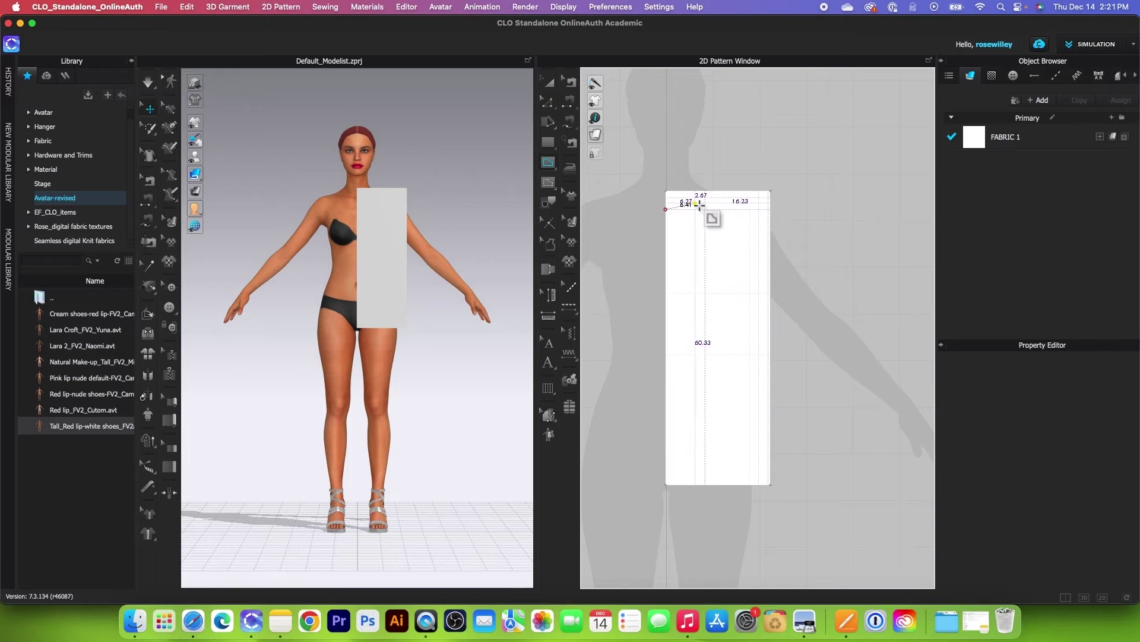
left_click(706, 191)
scroll(760, 201, "up", 3)
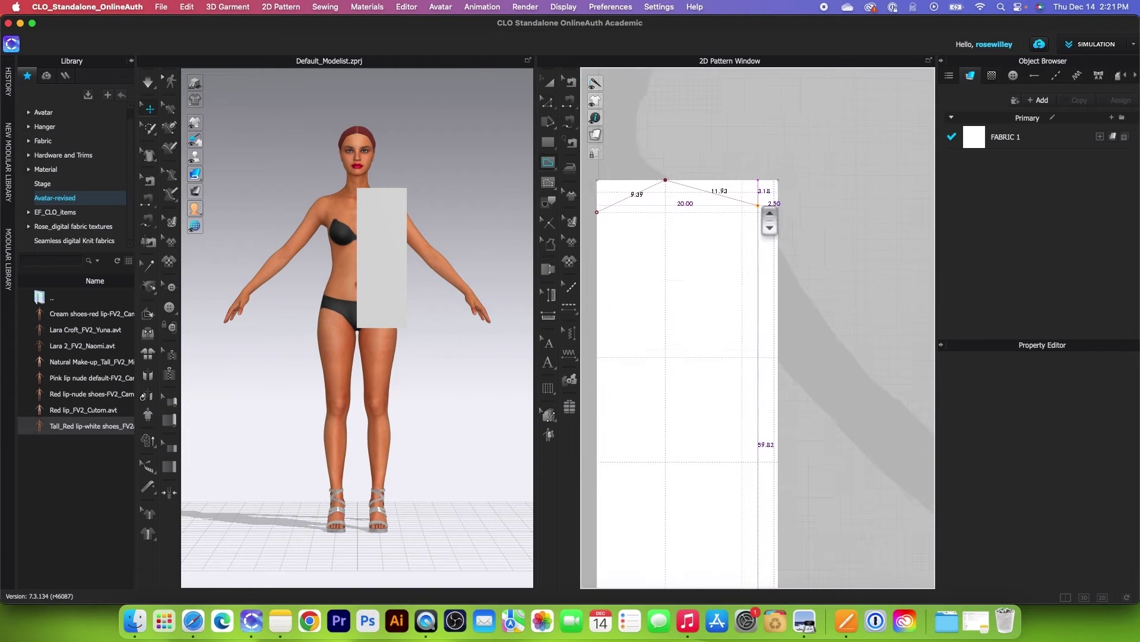
left_click(730, 183)
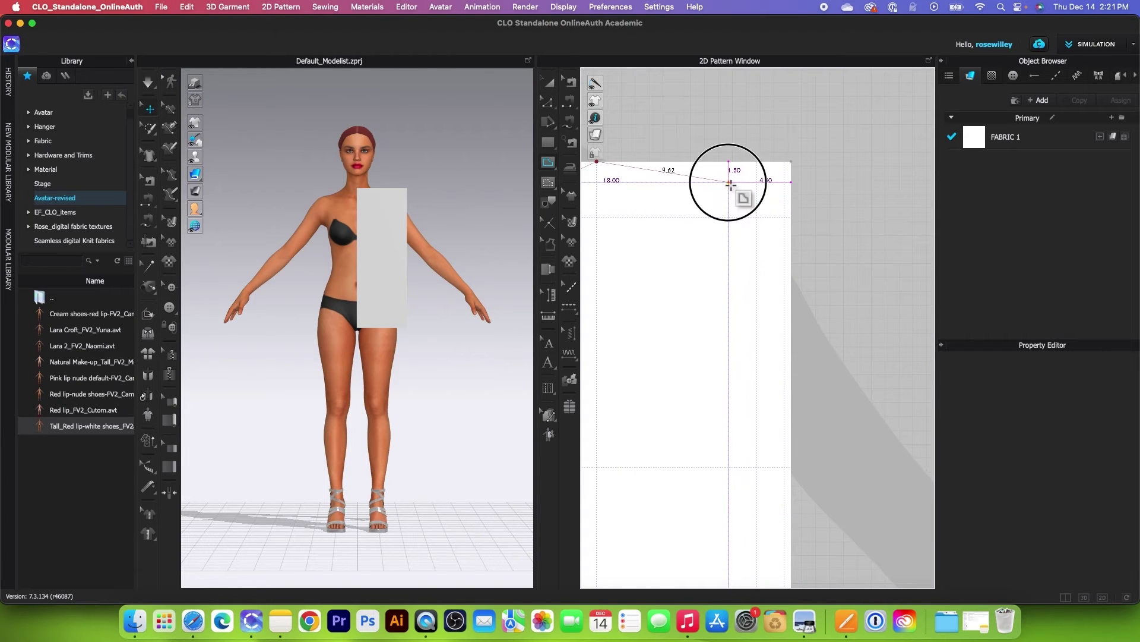
scroll(731, 184, "down", 2)
Continue the line through an armhole point to the bottom-right corner, giving an 81.16 cm line.
scroll(731, 332, "up", 3)
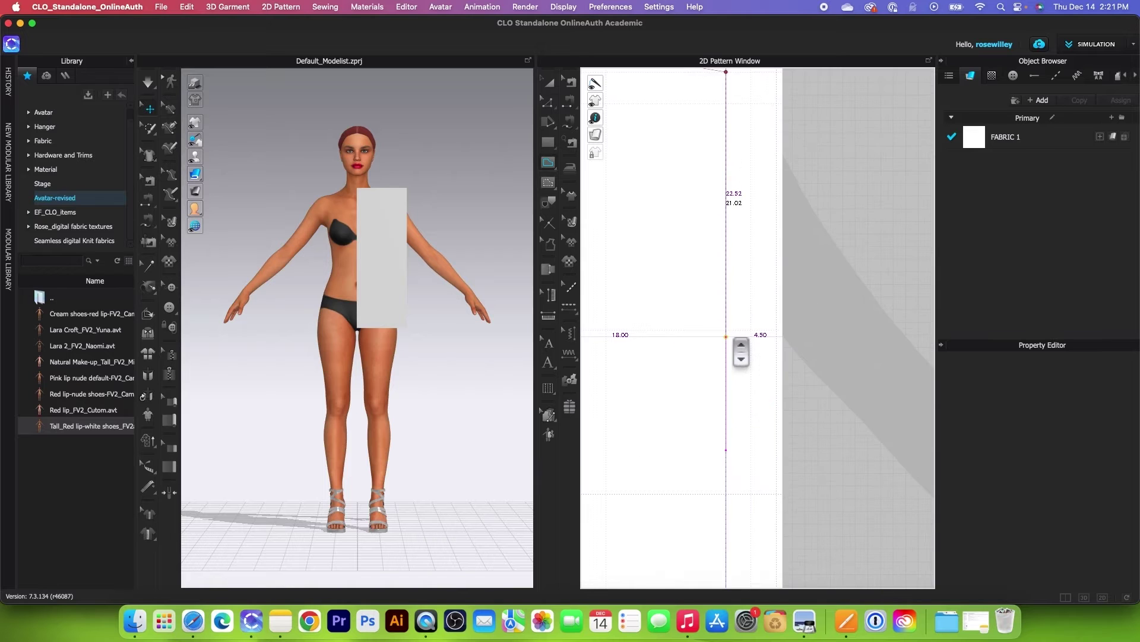
scroll(725, 342, "up", 2)
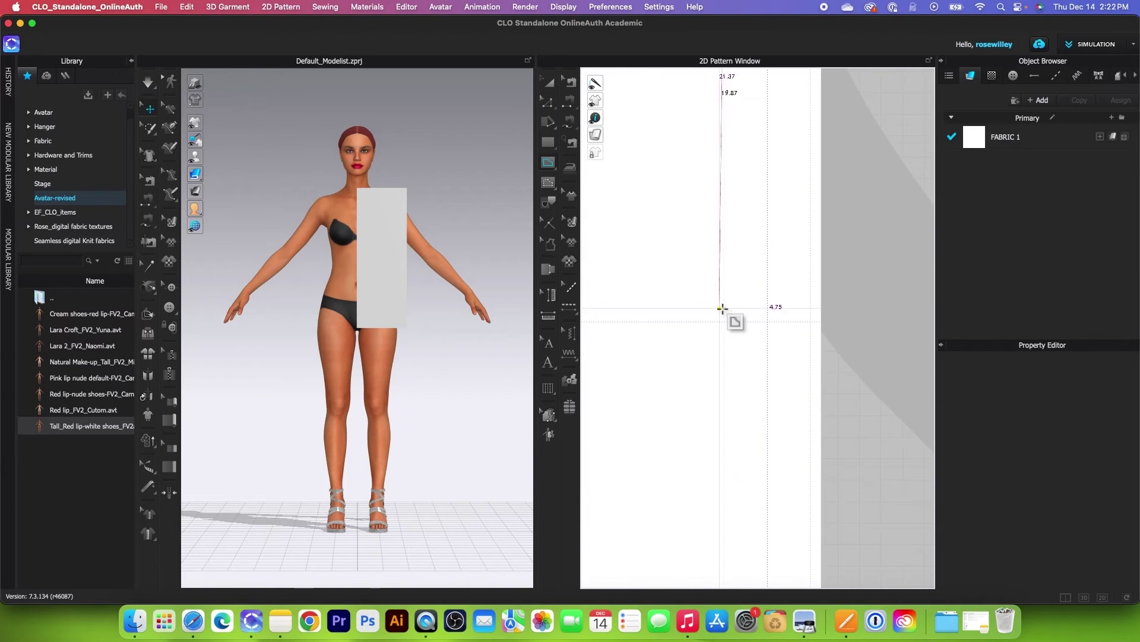
left_click(812, 324)
scroll(814, 324, "down", 4)
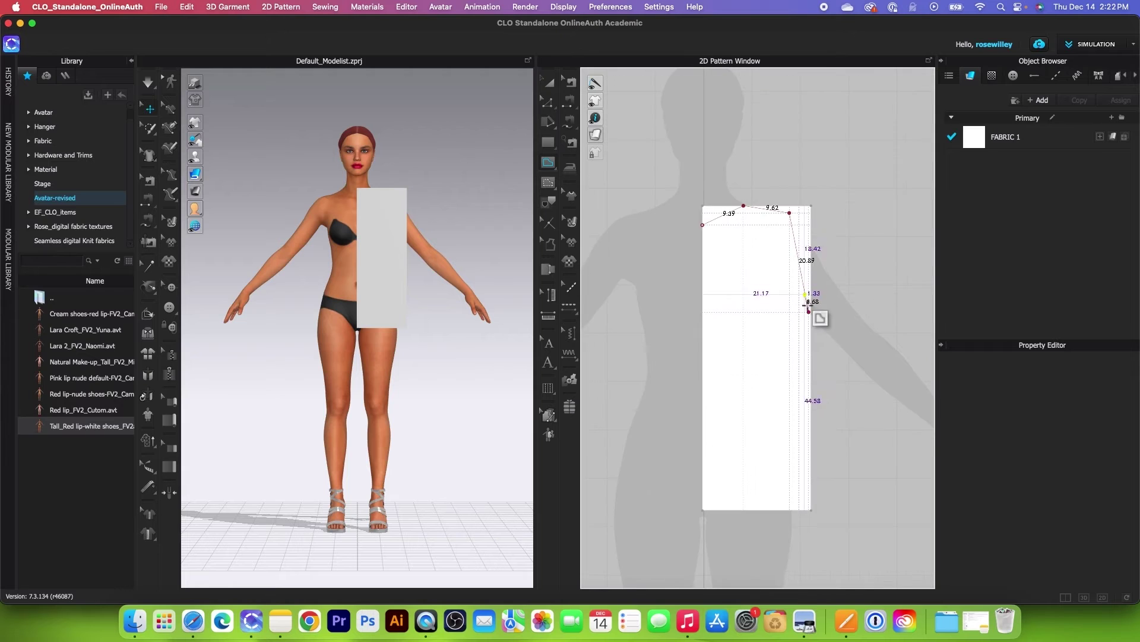
scroll(809, 374, "up", 2)
scroll(801, 380, "down", 3)
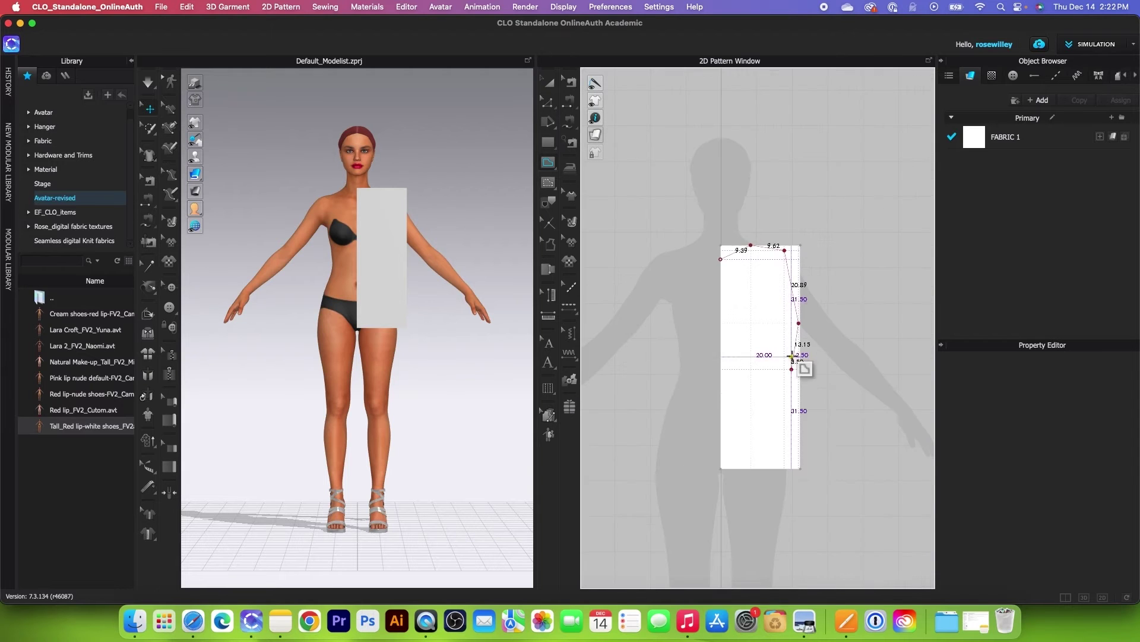
scroll(807, 478, "up", 4)
scroll(802, 469, "up", 2)
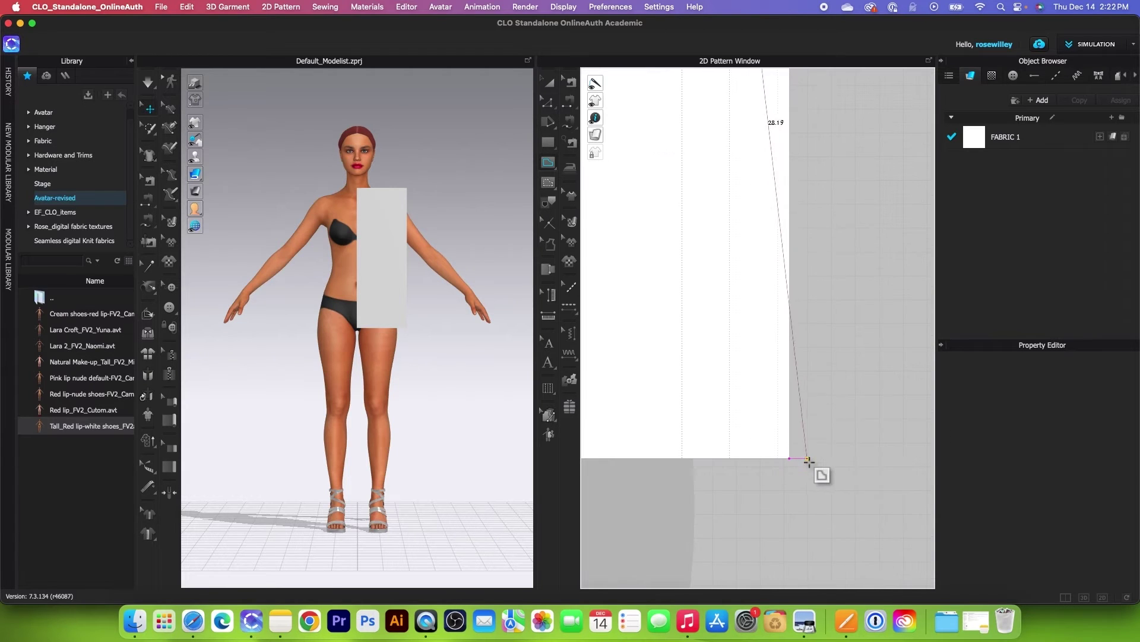
left_click(791, 458)
scroll(793, 461, "down", 3)
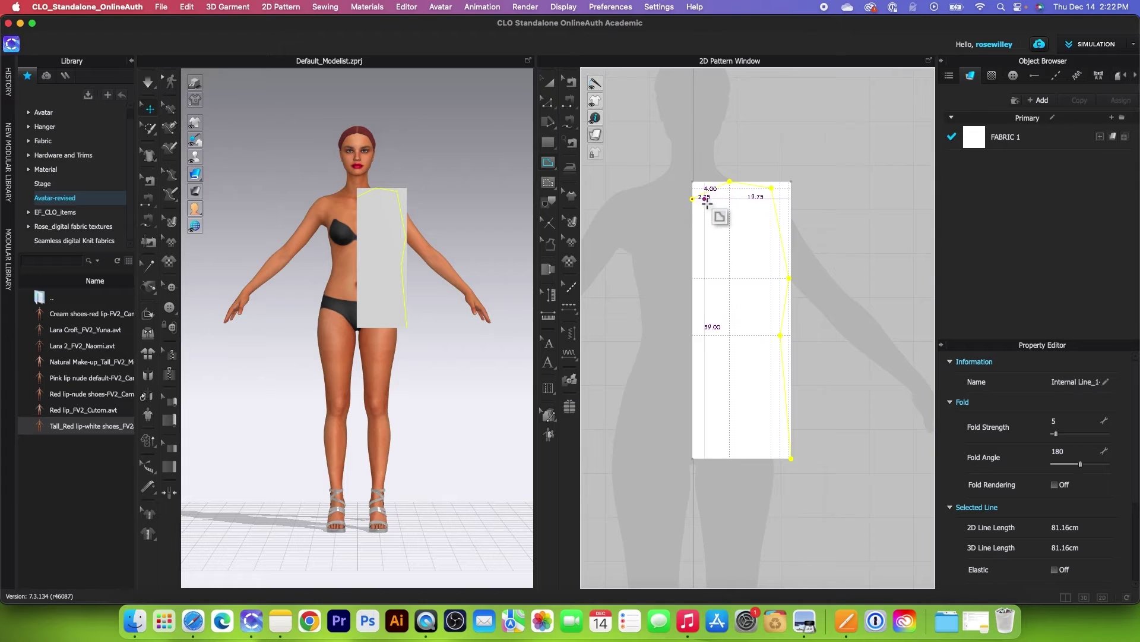
left_click(547, 88)
Bend the neckline and armhole segments of the internal line into curves with Edit Curvature.
left_click_drag(548, 95, 647, 153)
scroll(731, 198, "up", 4)
left_click_drag(730, 199, 742, 228)
scroll(754, 239, "down", 3)
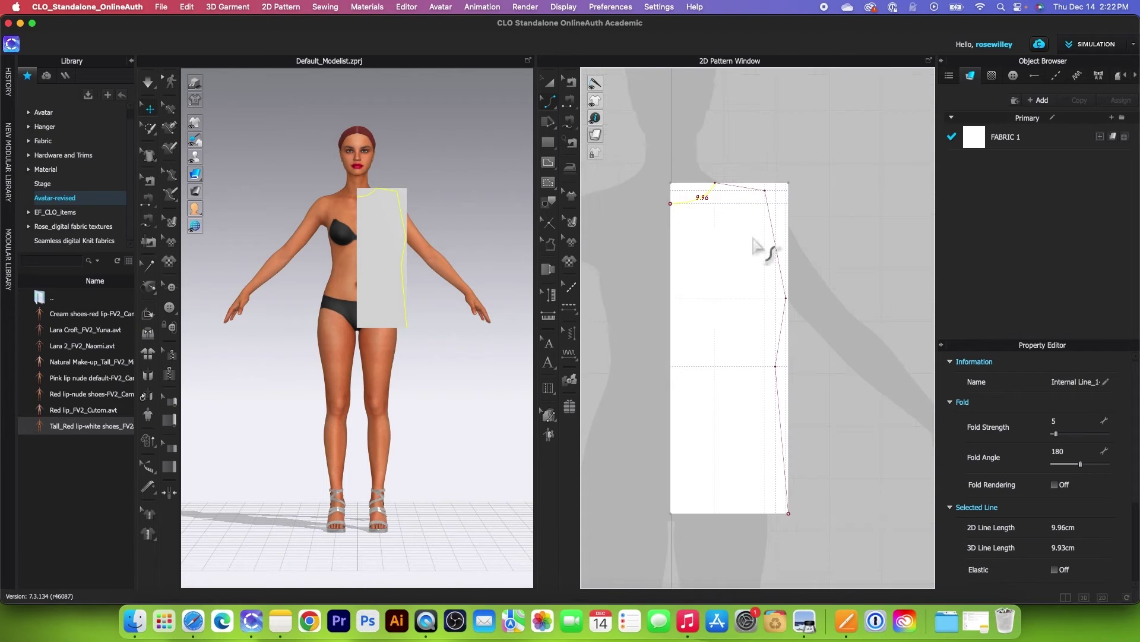
scroll(799, 278, "up", 2)
left_click_drag(777, 272, 803, 274)
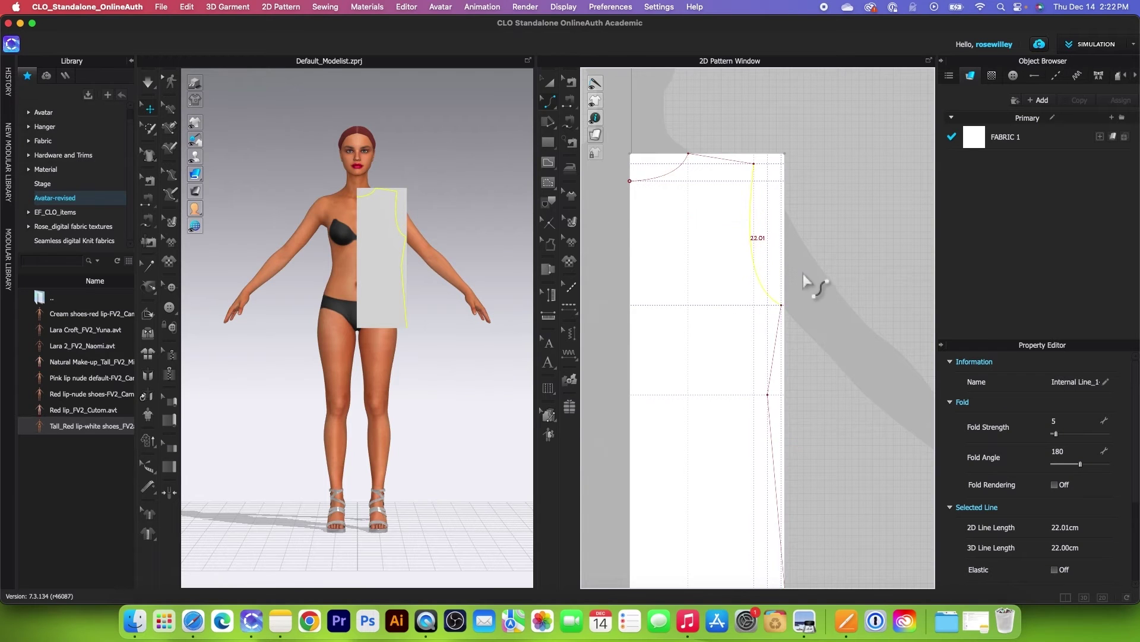
left_click(809, 258)
scroll(784, 404, "down", 3)
scroll(784, 404, "up", 1)
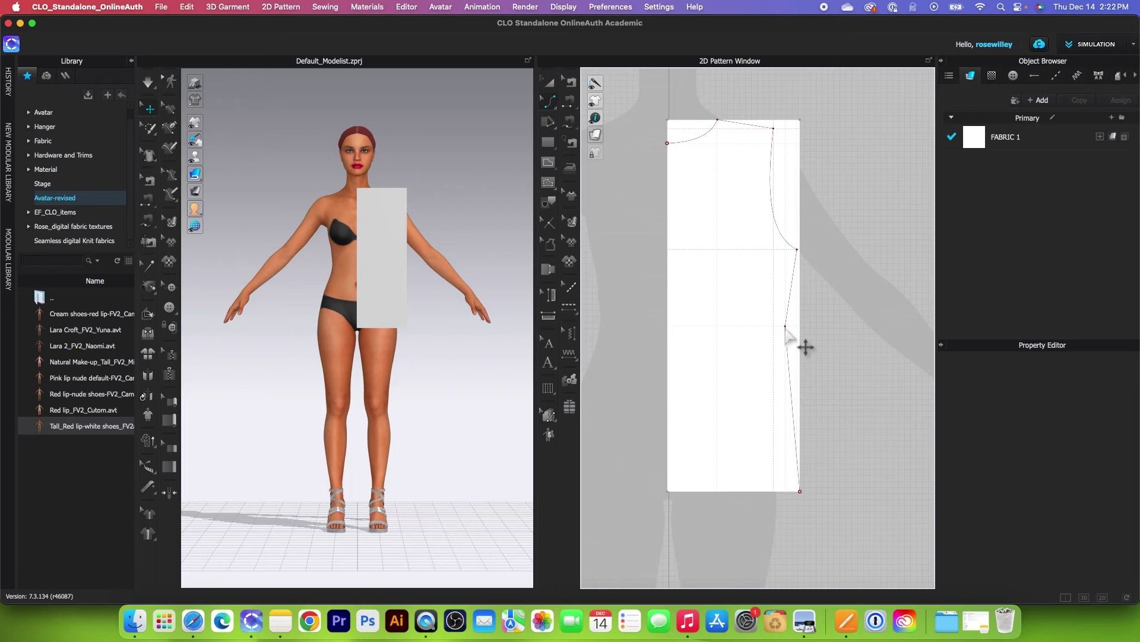
left_click(549, 102)
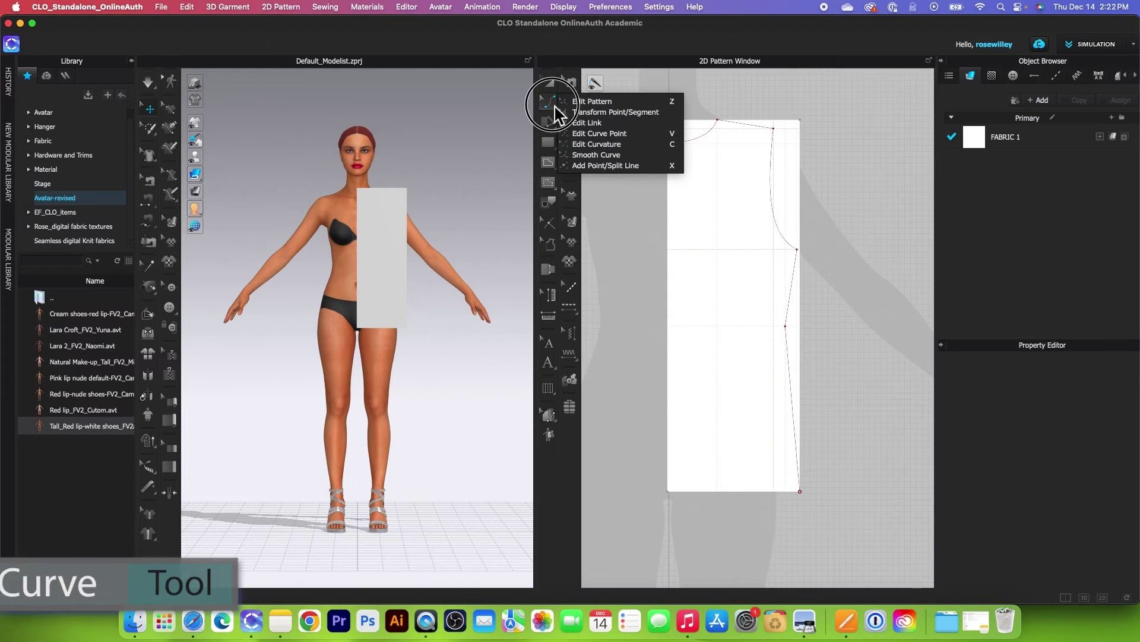
left_click(624, 155)
Round the side-seam corner with linked 7 cm sides, producing a 13.93 cm curve.
left_click(785, 326)
left_click_drag(785, 327, 808, 329)
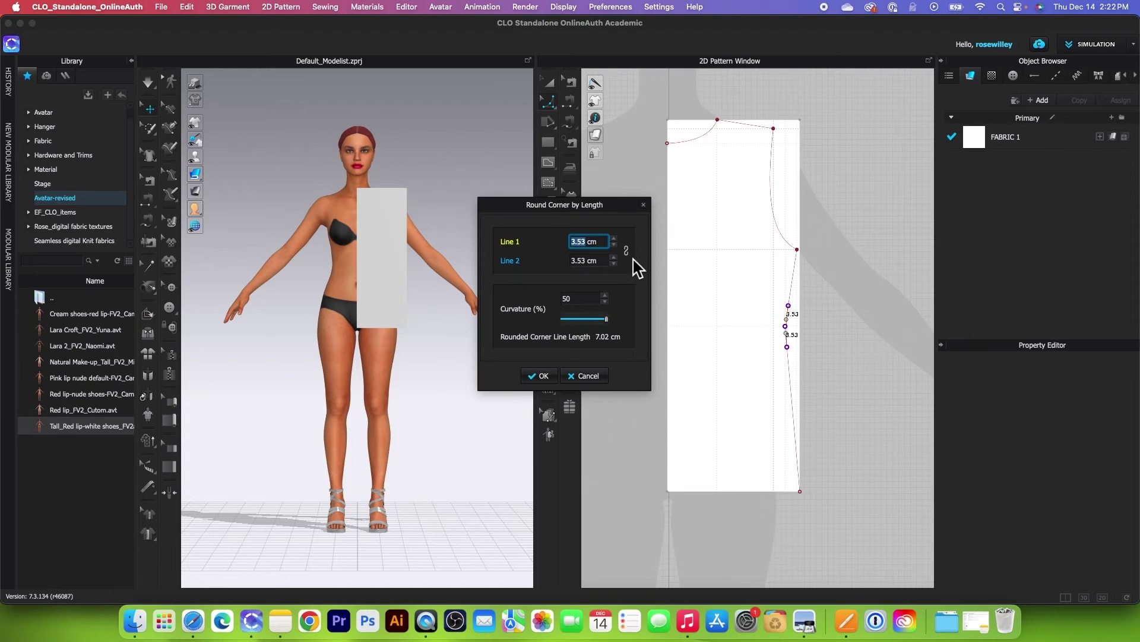
left_click(627, 252)
type("7")
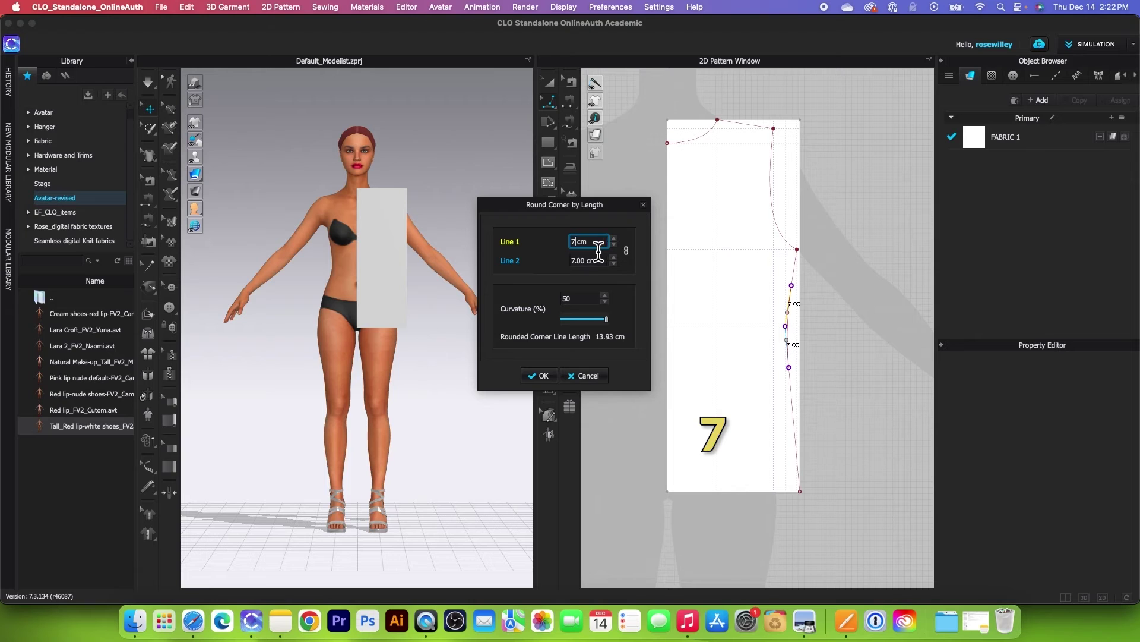
left_click(539, 376)
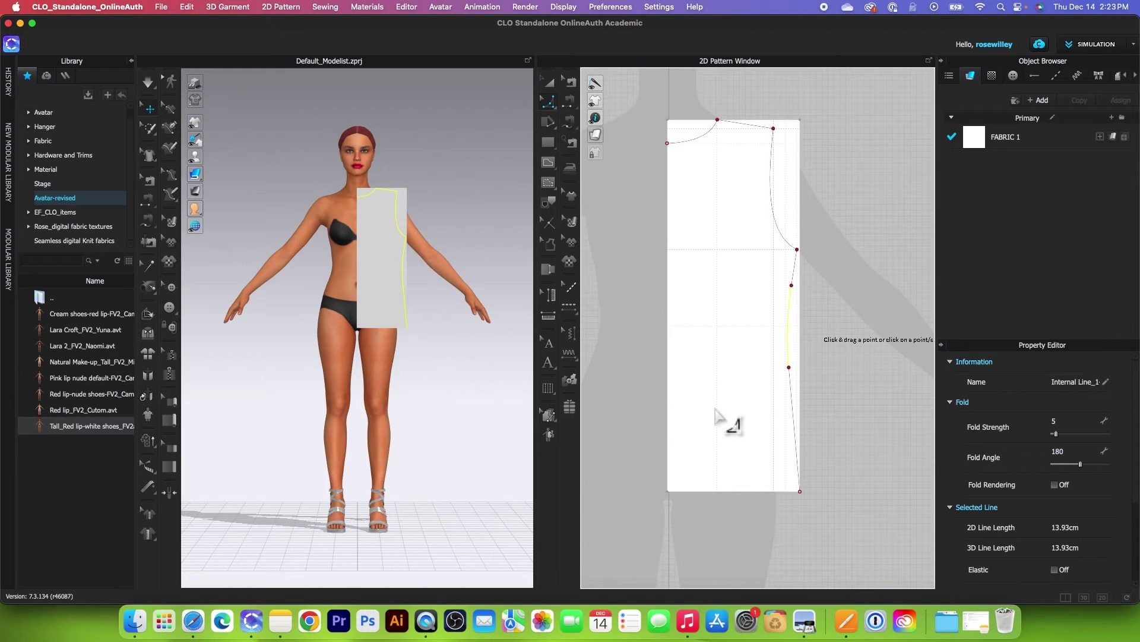
left_click(549, 103)
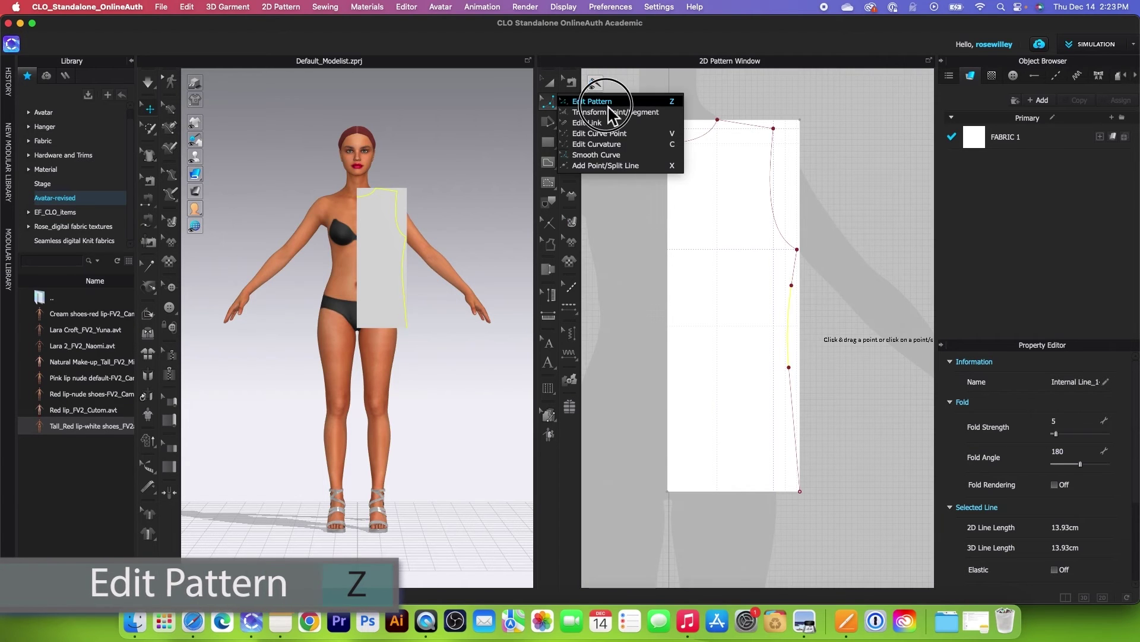
Unlock all pattern outlines from the 2D window's context menu.
left_click(606, 102)
scroll(838, 280, "down", 2)
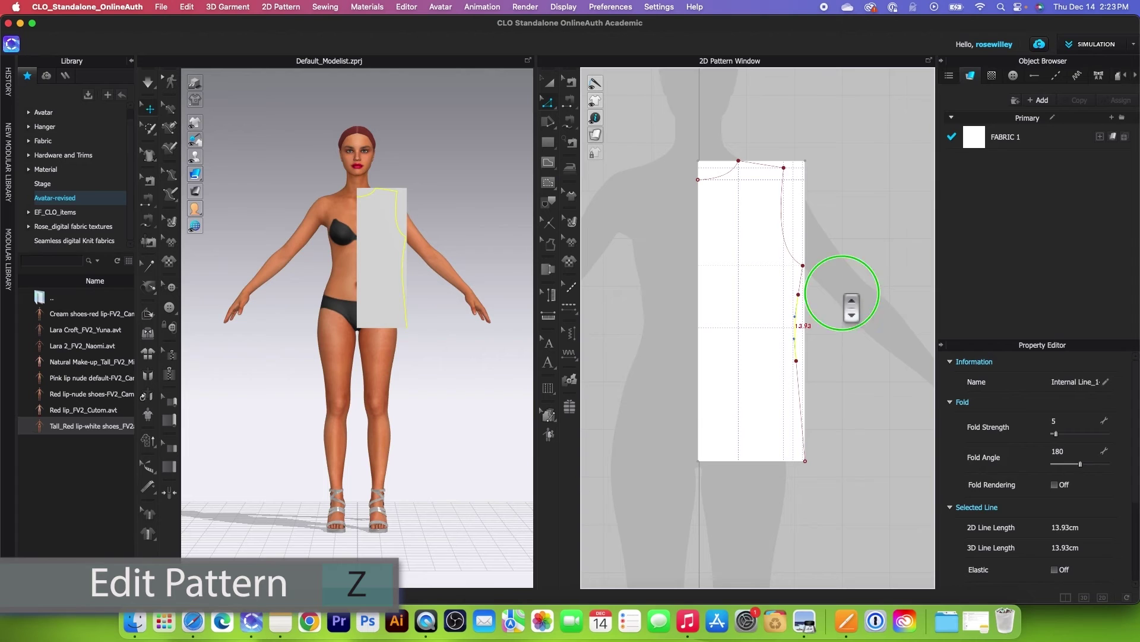
right_click(851, 307)
left_click(818, 161)
scroll(818, 160, "up", 2)
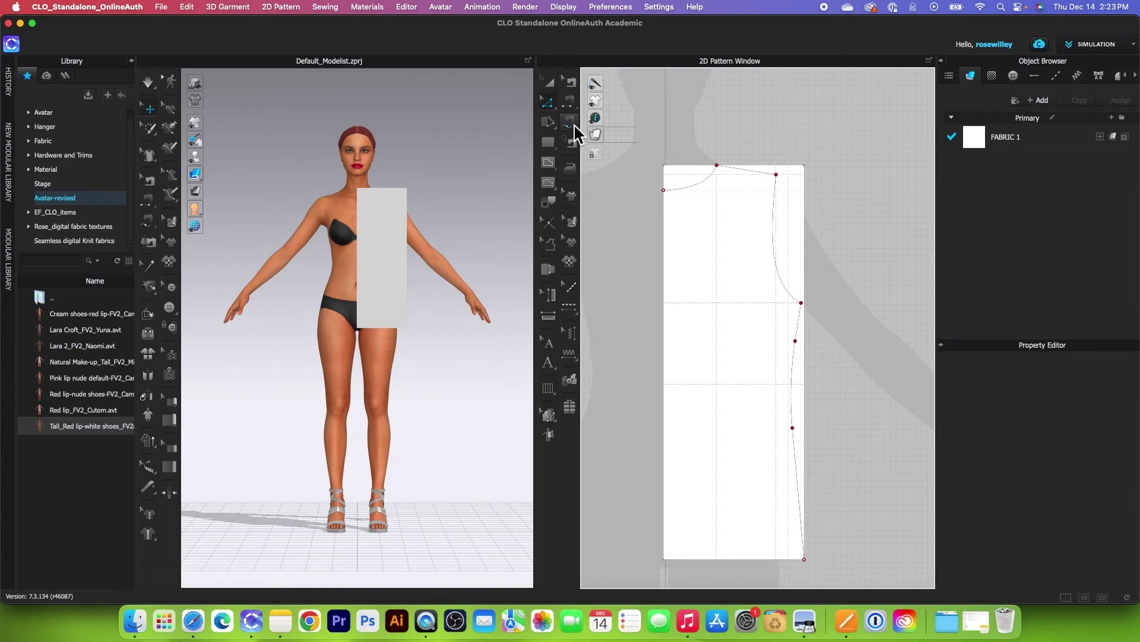
left_click(690, 167)
right_click(780, 136)
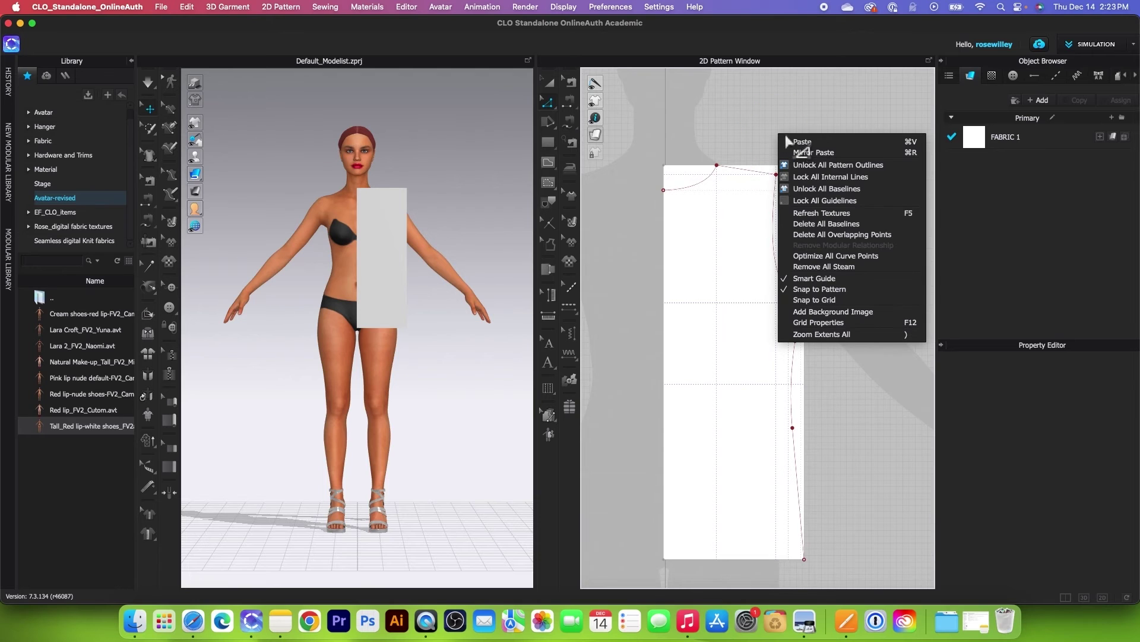
left_click(829, 166)
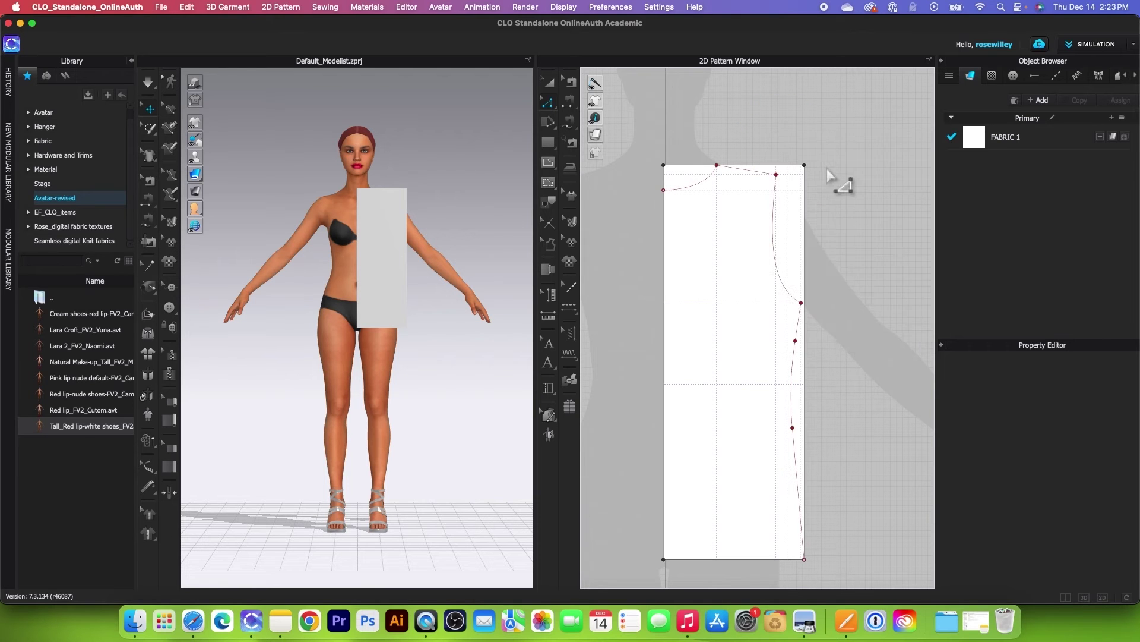
Select the rectangle's 22.5 cm top edge and choose Offset as Internal Line.
left_click(794, 185)
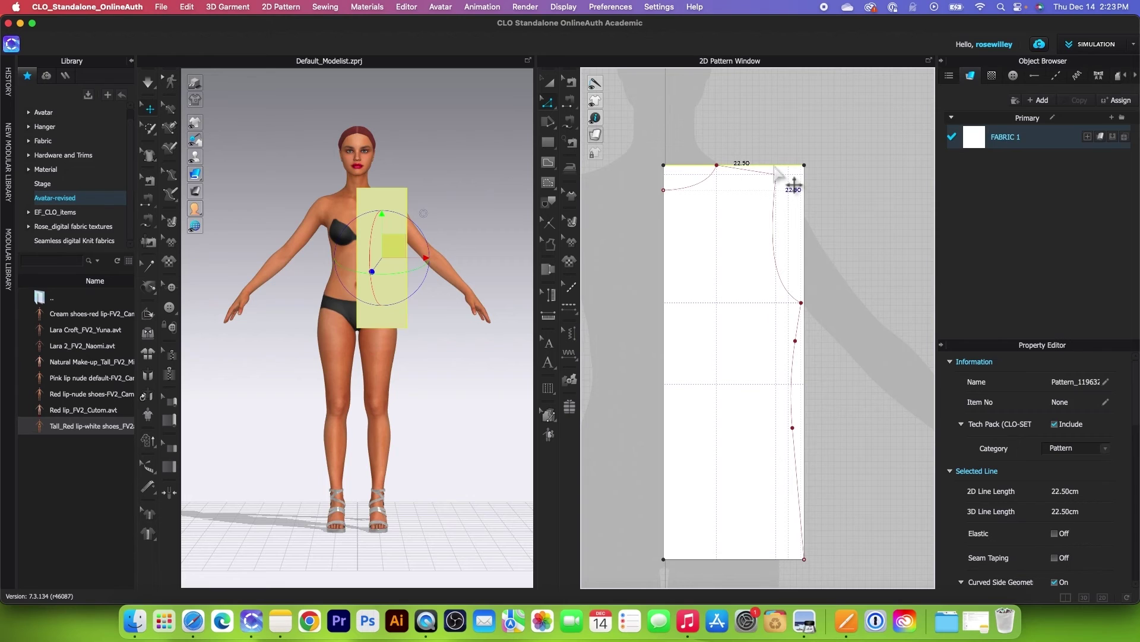
right_click(775, 167)
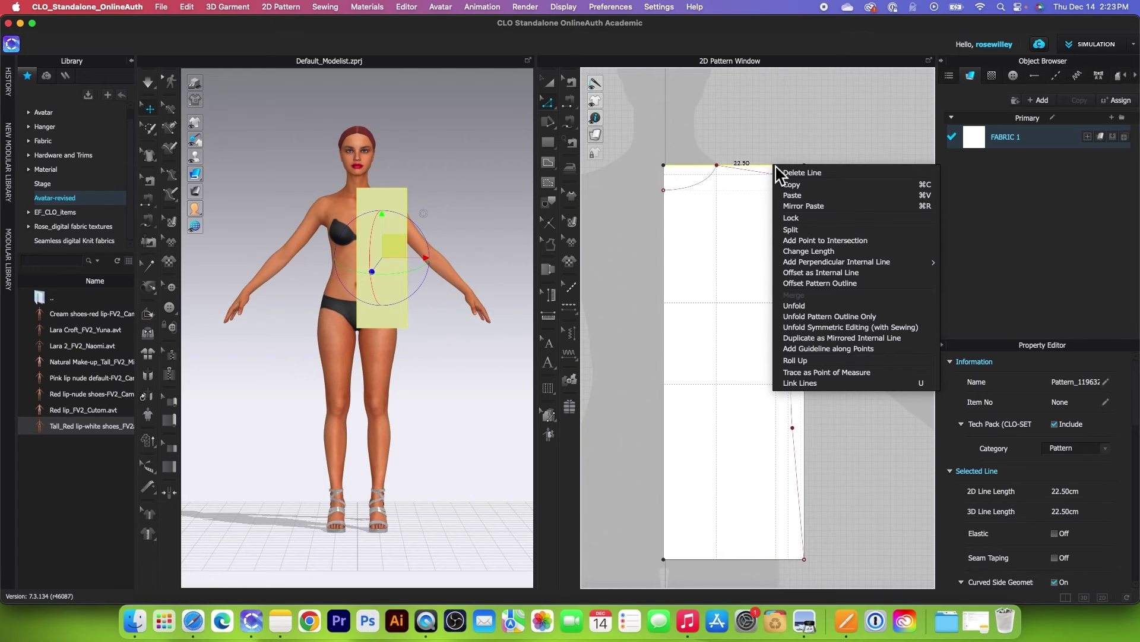
left_click(819, 272)
Create a single offset internal line 12 cm below the rectangle's top edge.
type("1")
key("Tab")
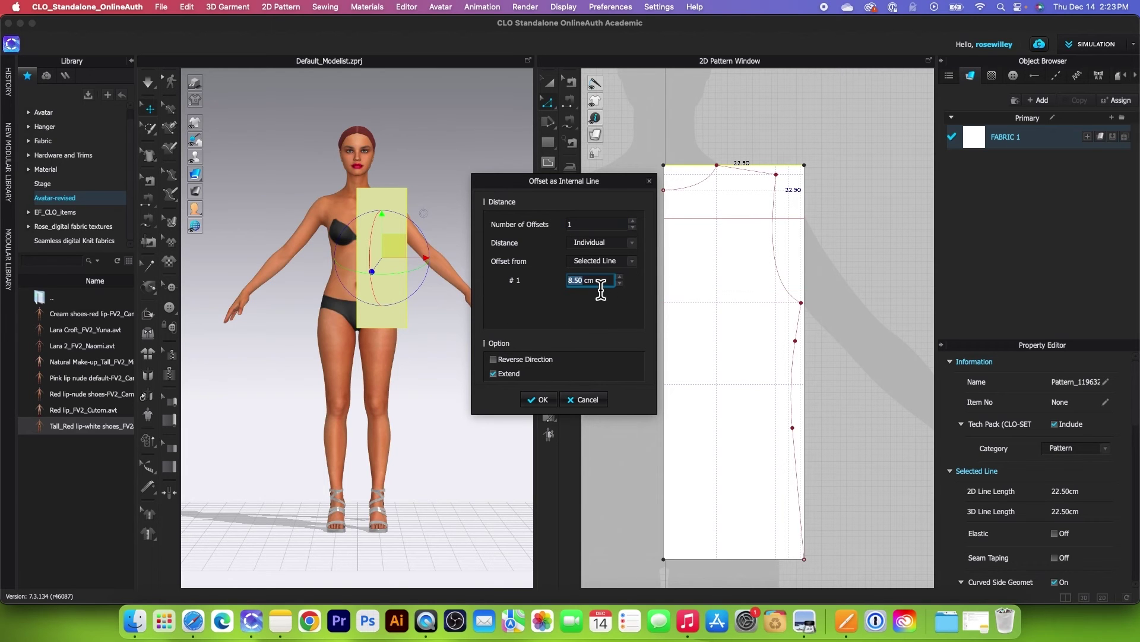
type("12")
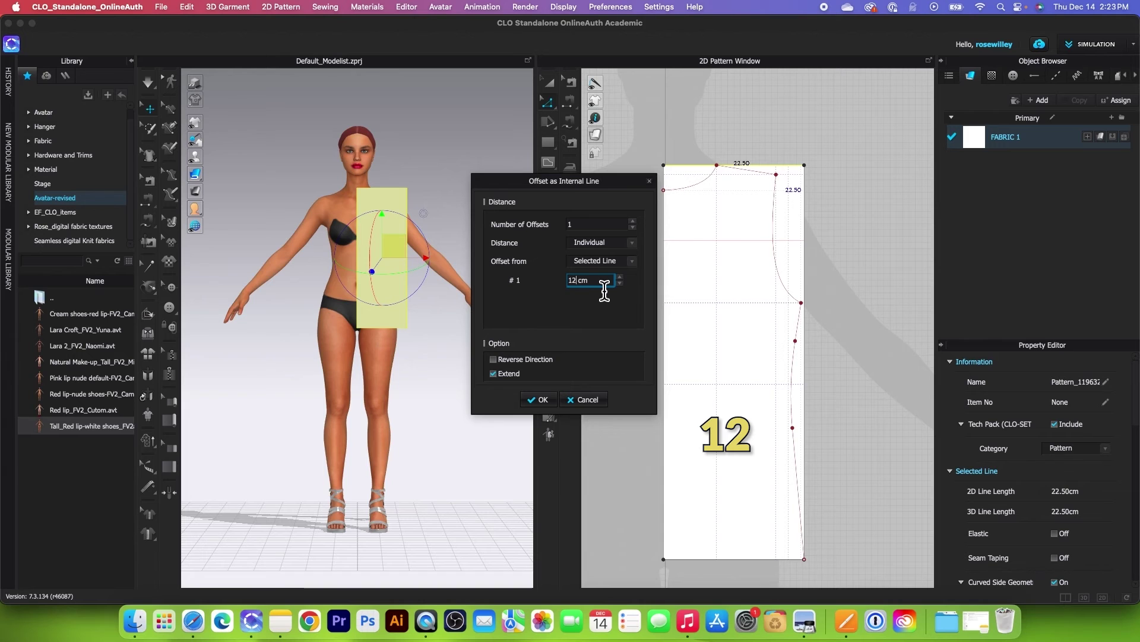
left_click(541, 399)
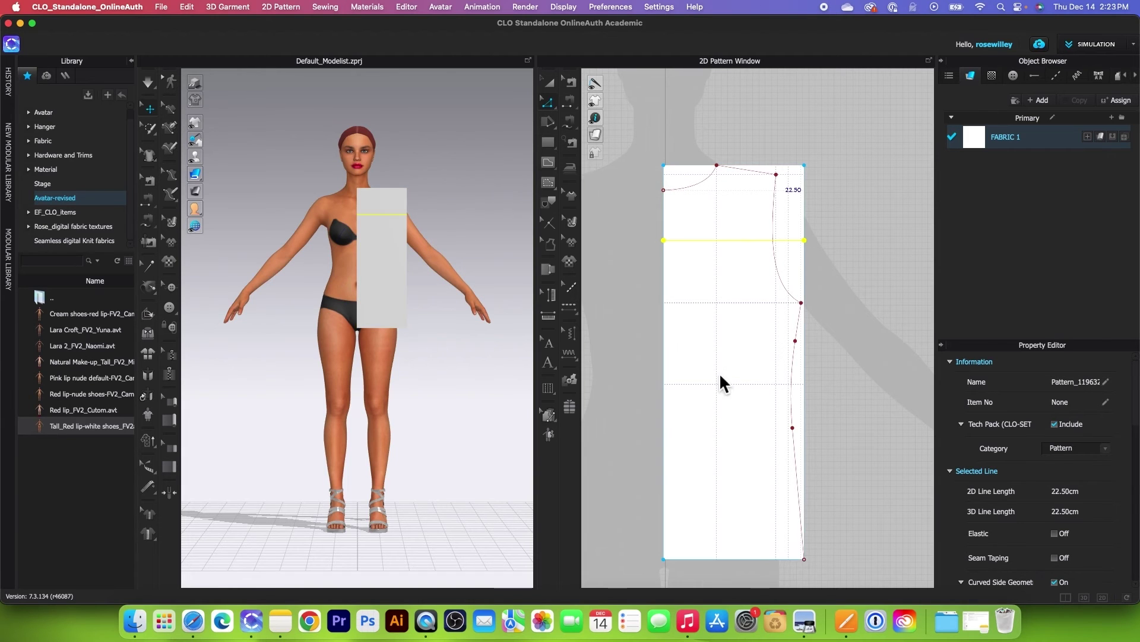
scroll(761, 183, "up", 3)
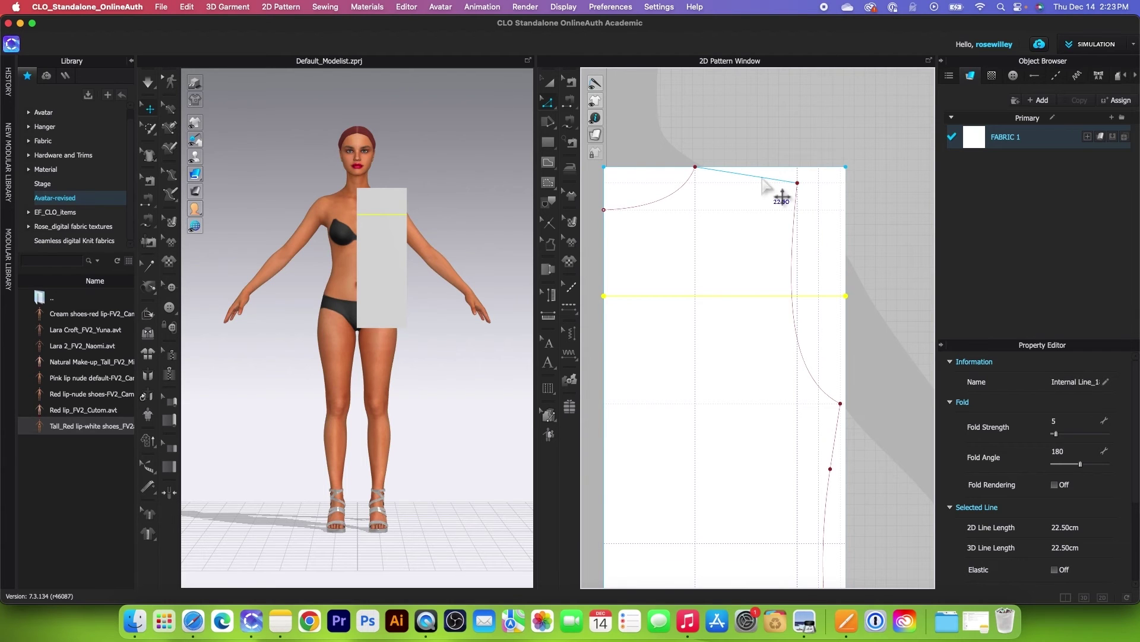
Offset the shoulder edge as two reversed internal lines at 1 cm and 1.5 cm.
left_click(763, 180)
right_click(762, 181)
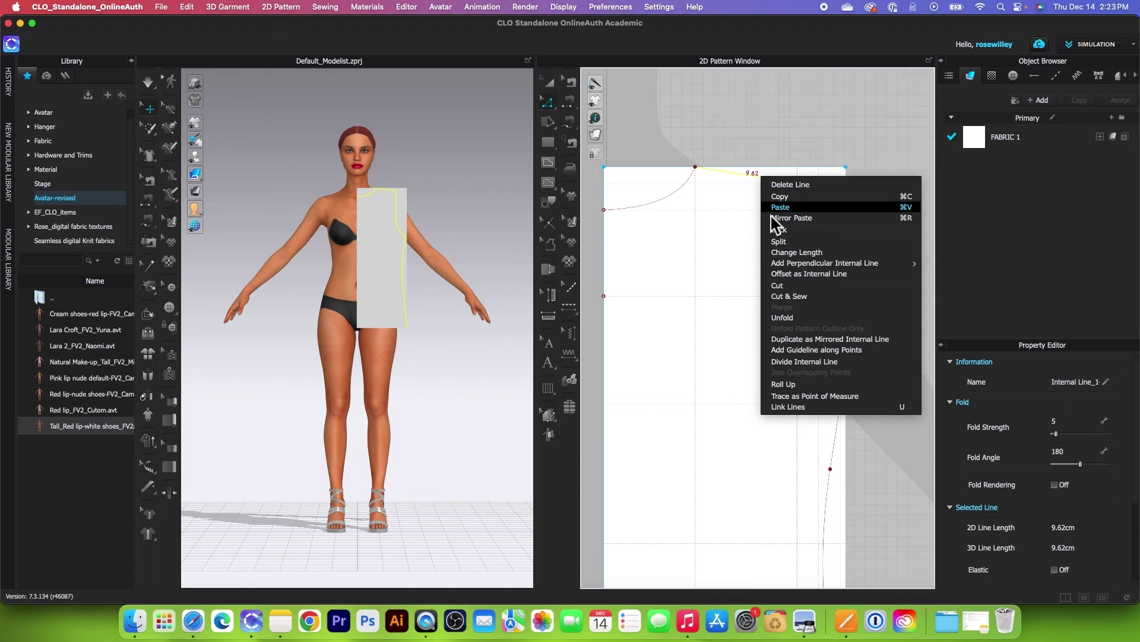
left_click(803, 275)
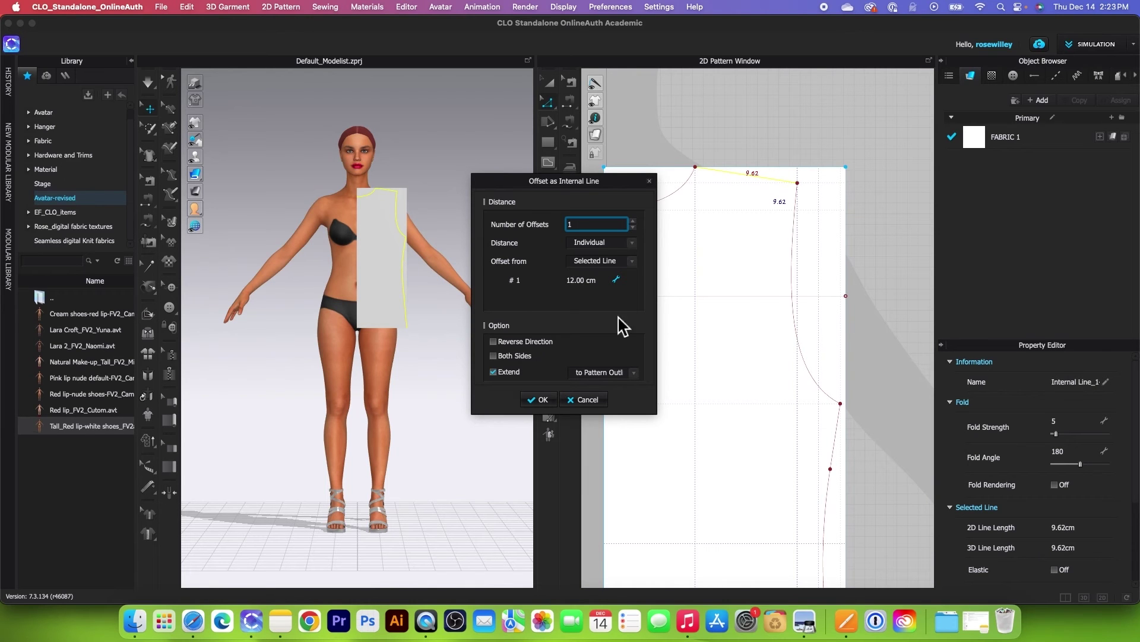
double_click(588, 279)
type("1")
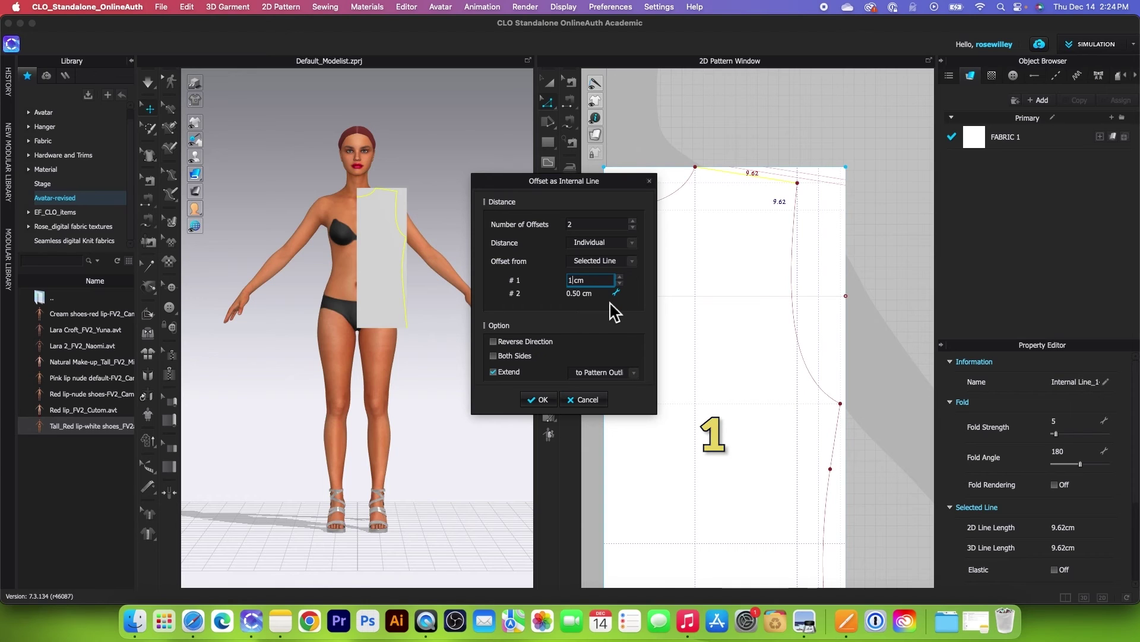
key("Tab")
type("1")
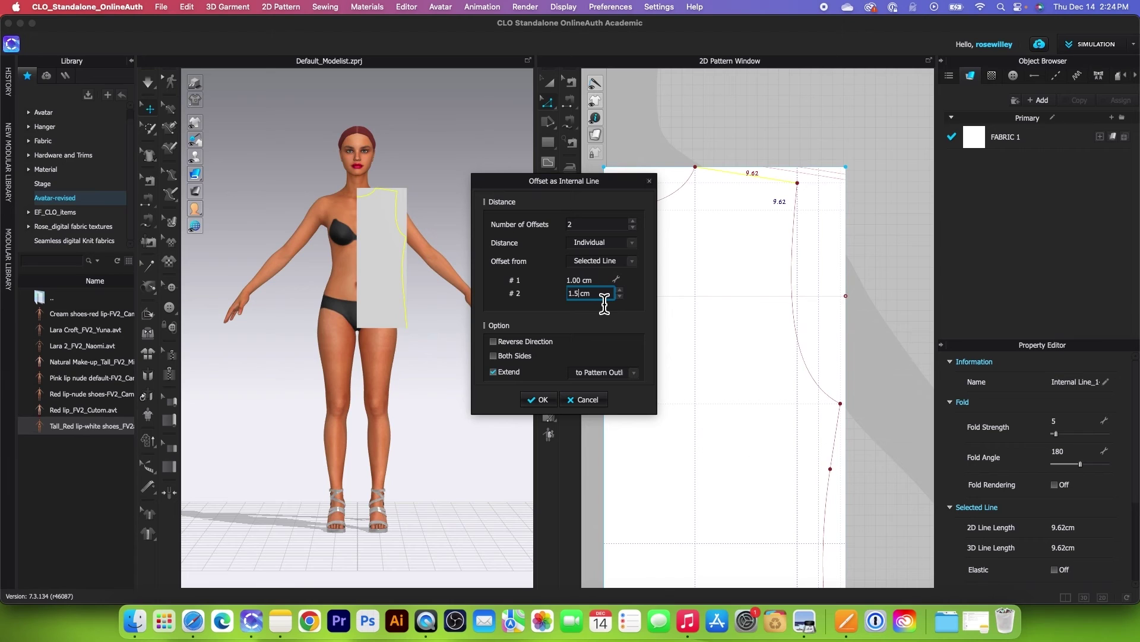
left_click(494, 342)
left_click(540, 399)
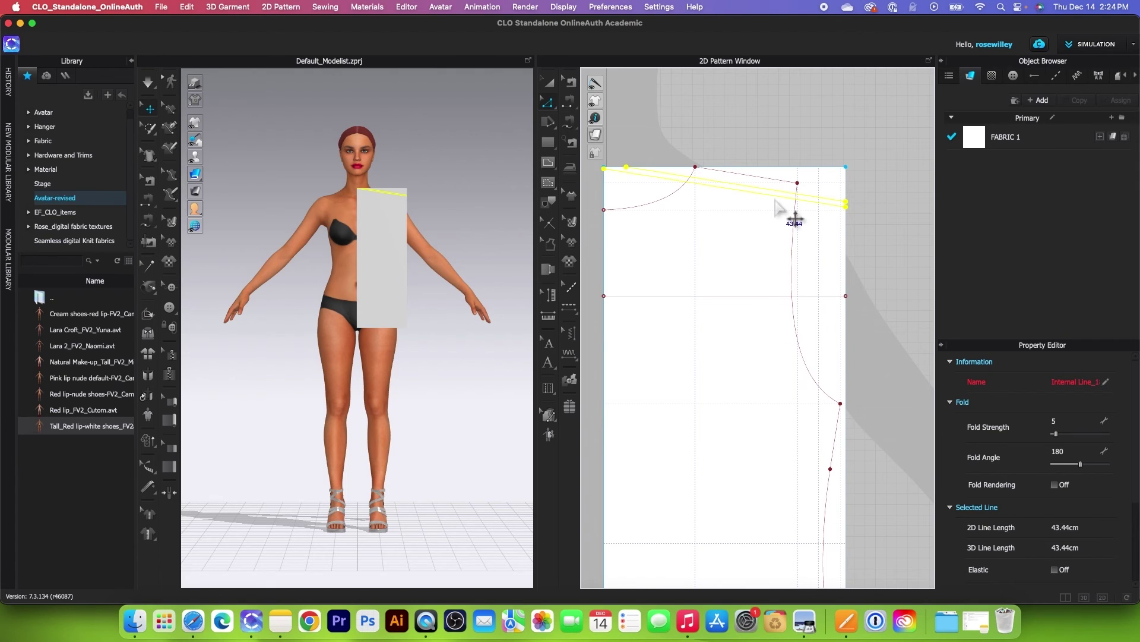
Convert the 12 cm horizontal internal line into a baseline.
left_click(746, 297)
right_click(746, 298)
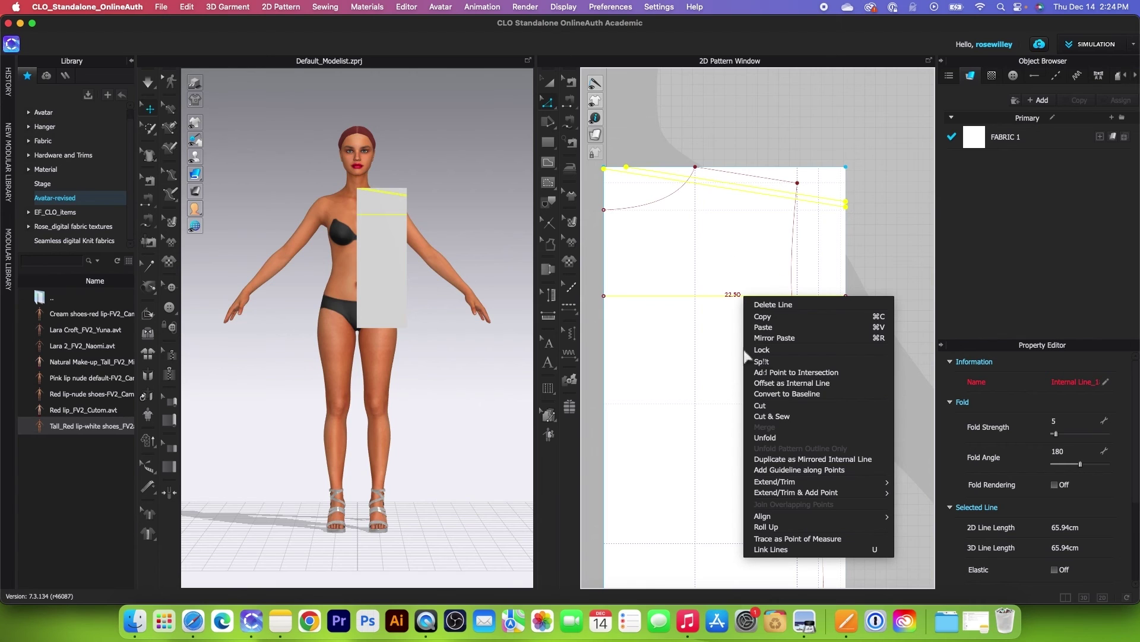
left_click(796, 394)
scroll(725, 172, "down", 2)
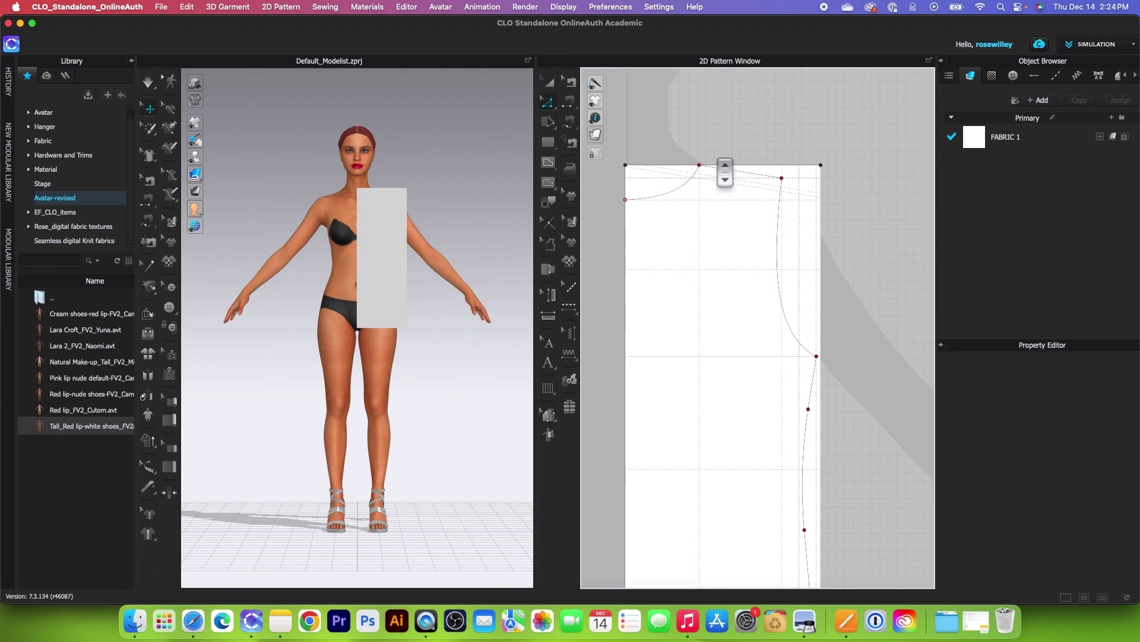
scroll(722, 169, "down", 2)
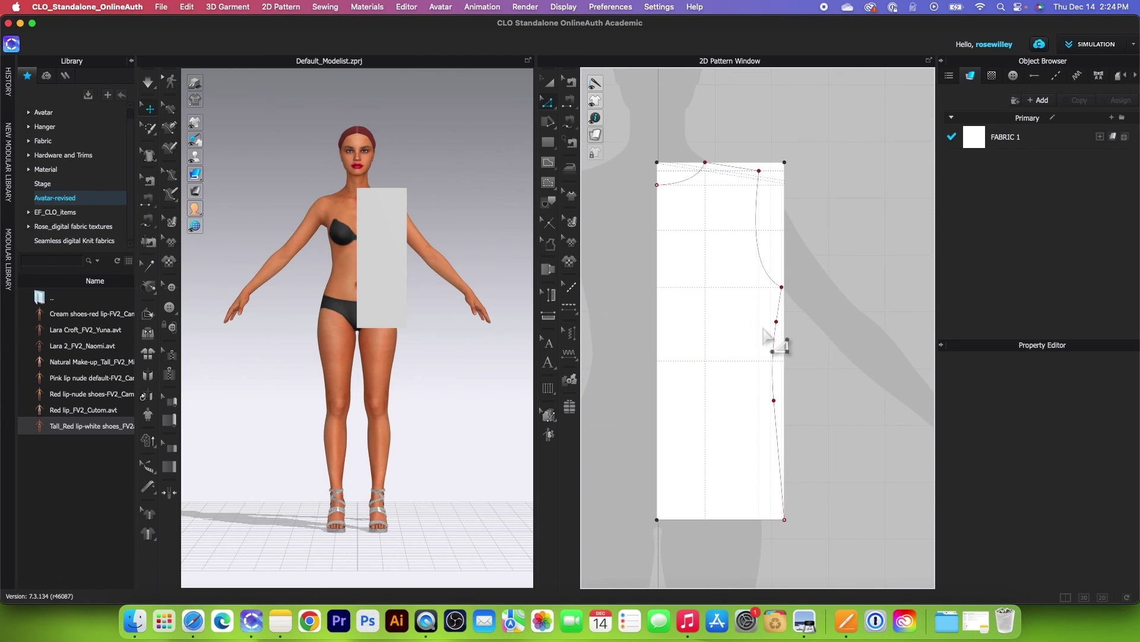
left_click(548, 163)
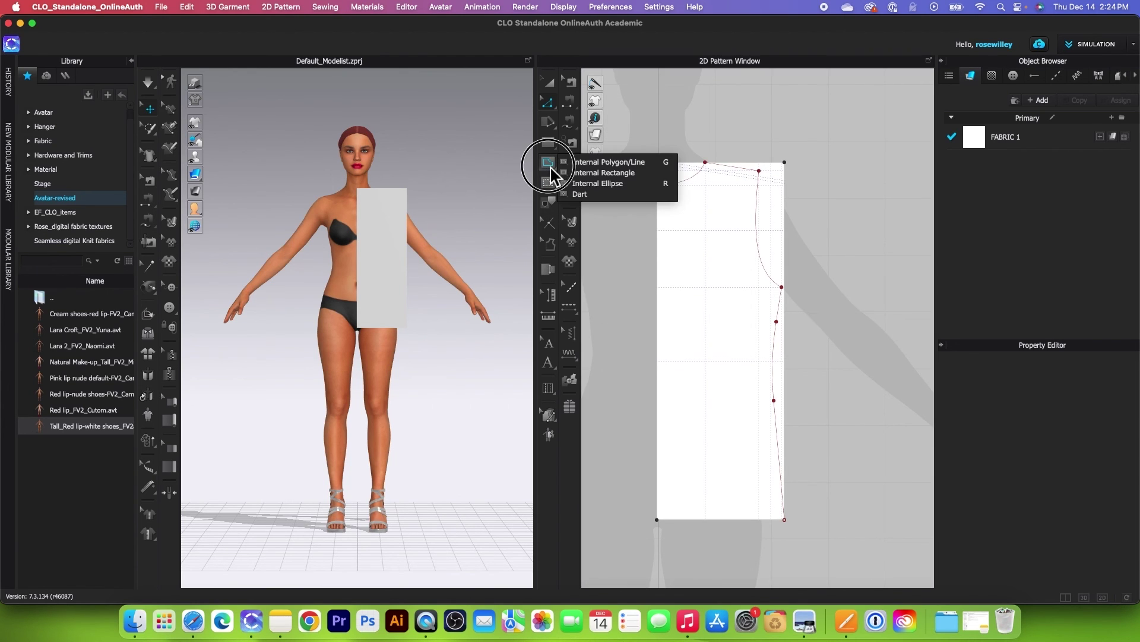
Draw an internal polyline through the neckline, shoulder and armhole points.
left_click(608, 162)
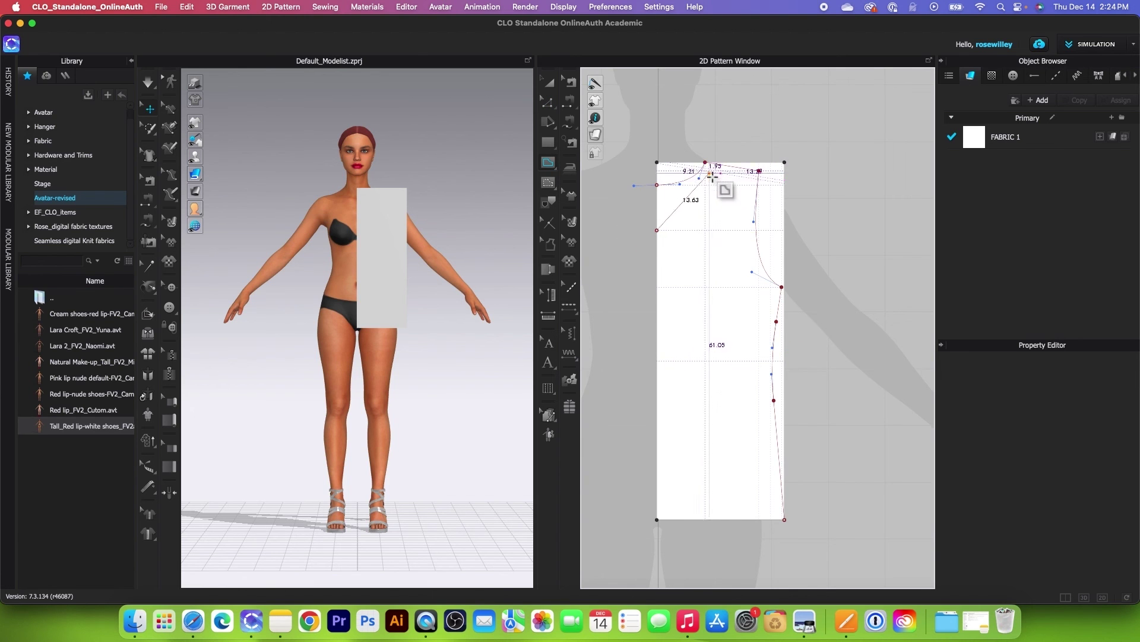
scroll(722, 182, "up", 6)
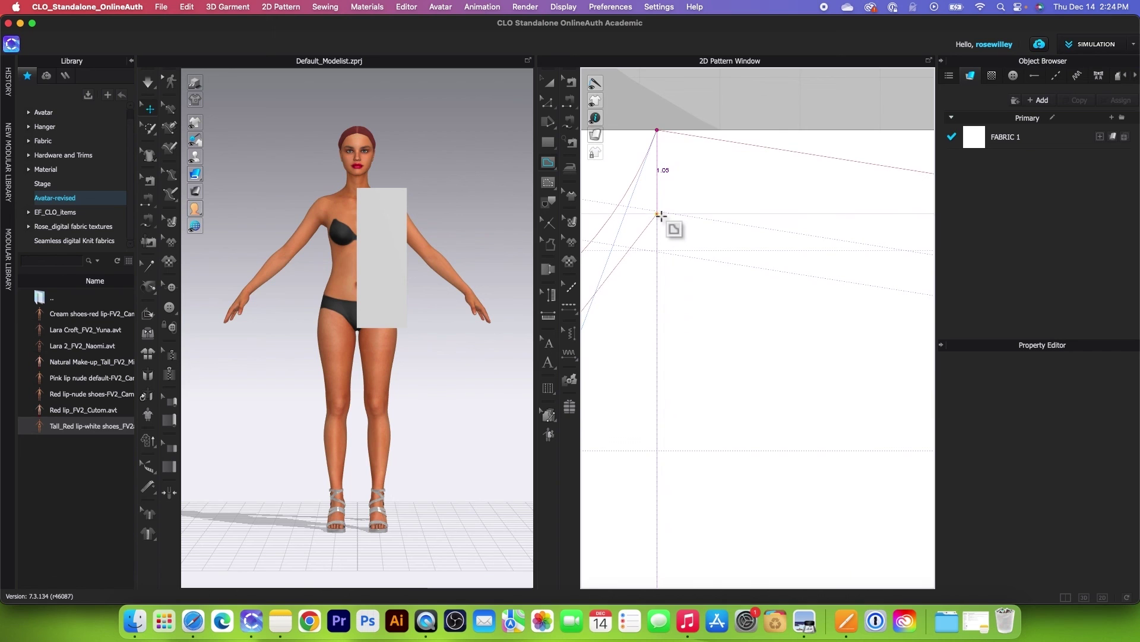
scroll(656, 199, "down", 2)
scroll(657, 199, "down", 3)
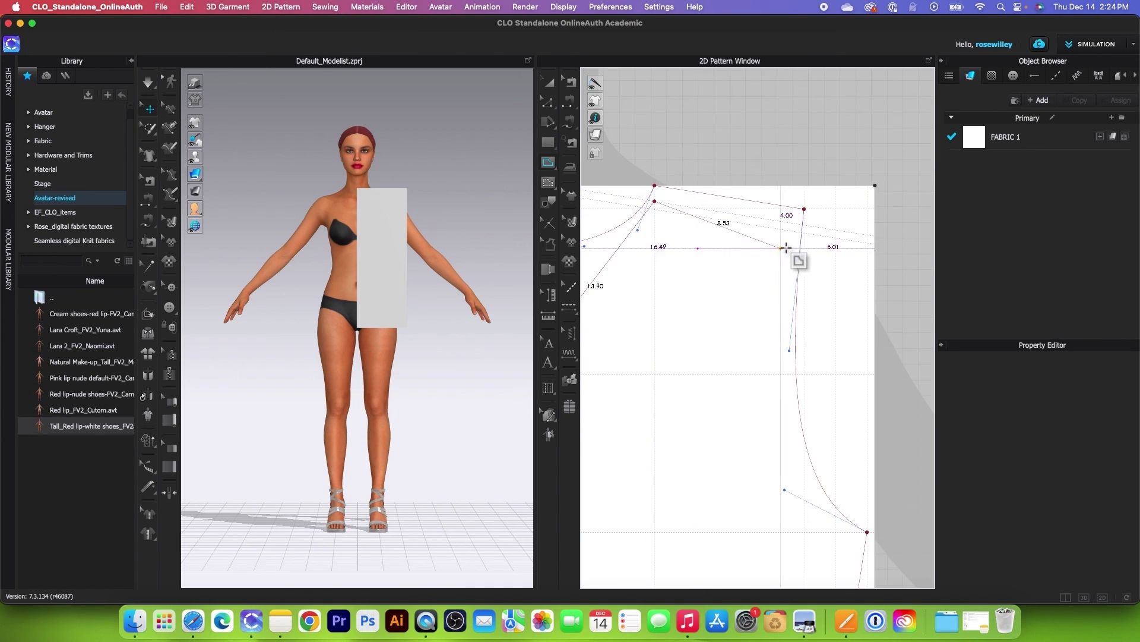
scroll(802, 250, "up", 6)
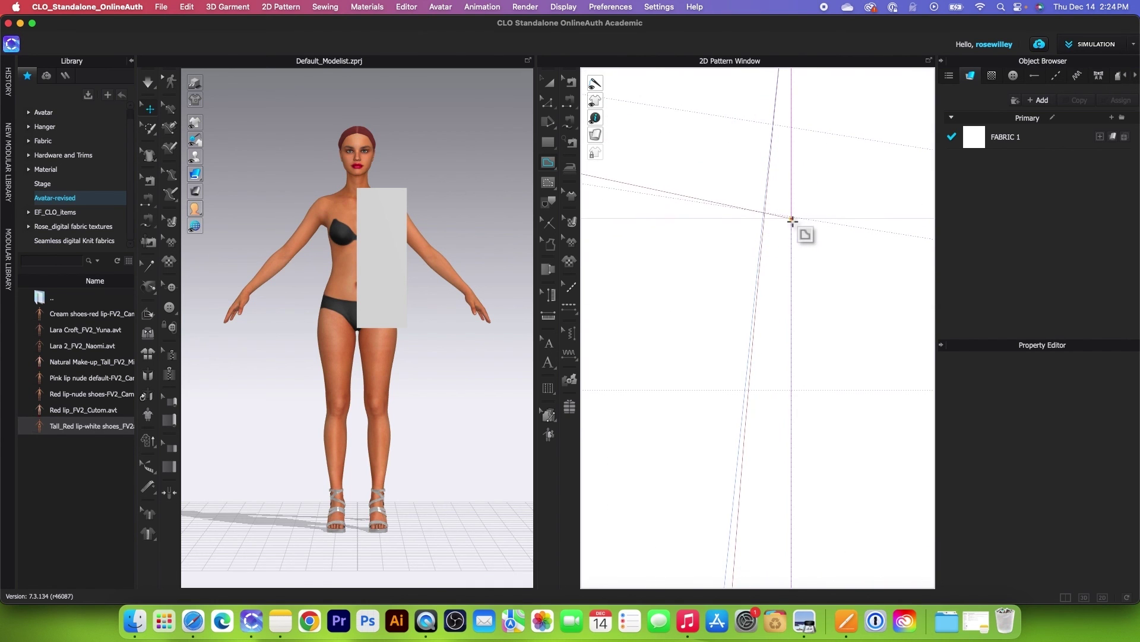
left_click(793, 218)
scroll(852, 431, "down", 5)
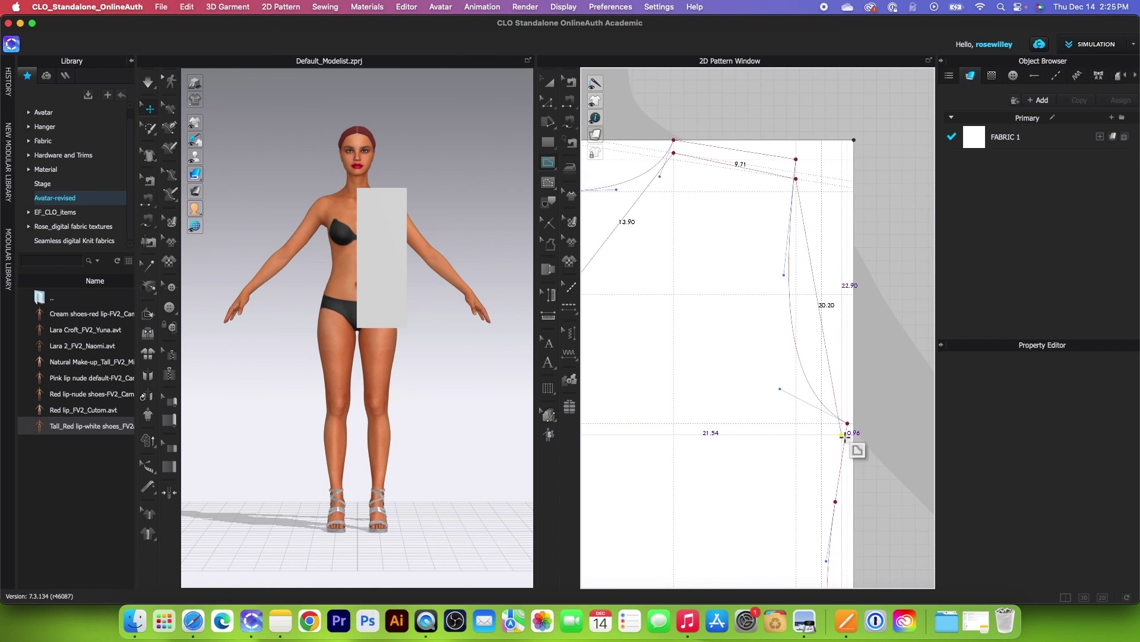
double_click(849, 425)
scroll(794, 389, "down", 2)
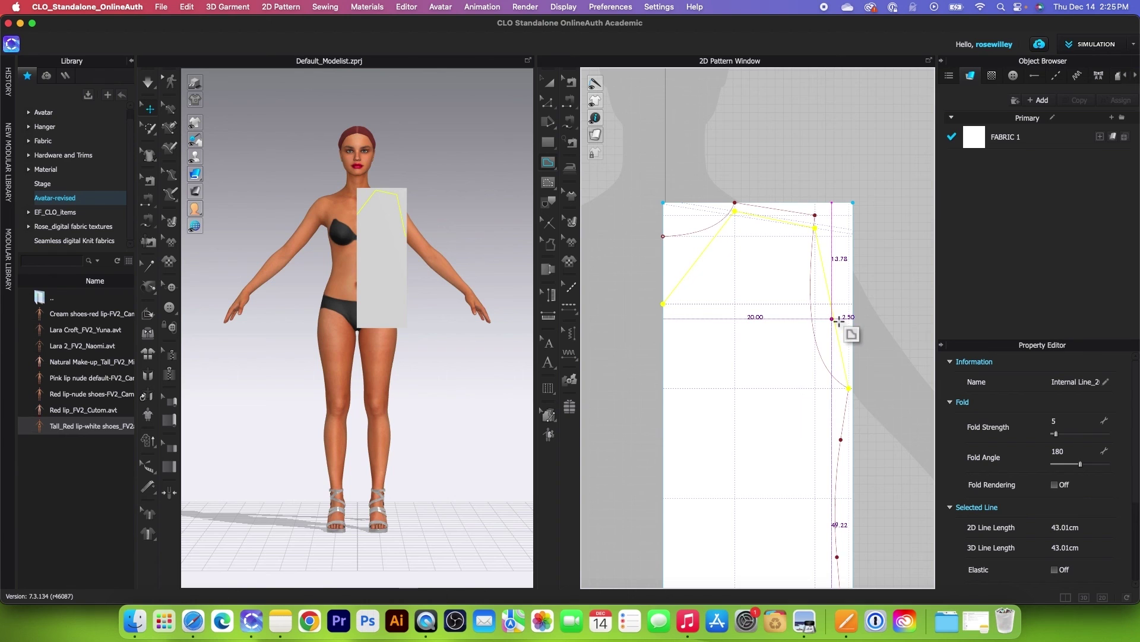
Curve the armhole segment and bend the diagonal neckline segment downward with Edit Curvature.
left_click_drag(547, 103, 625, 154)
left_click_drag(836, 331, 821, 353)
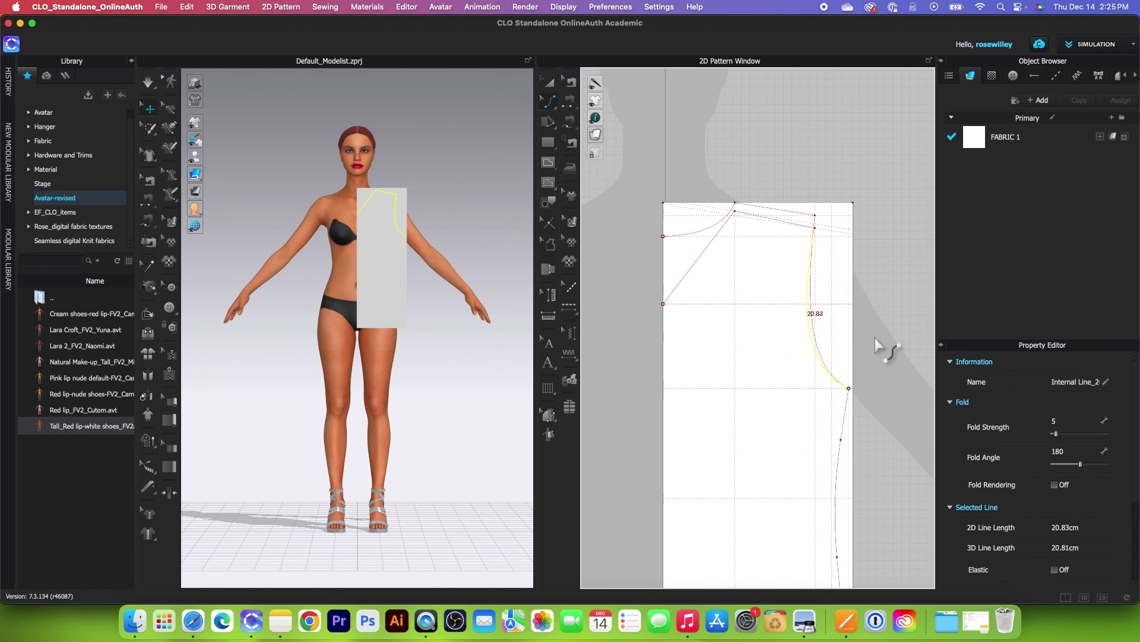
left_click(707, 267)
left_click_drag(707, 266, 716, 273)
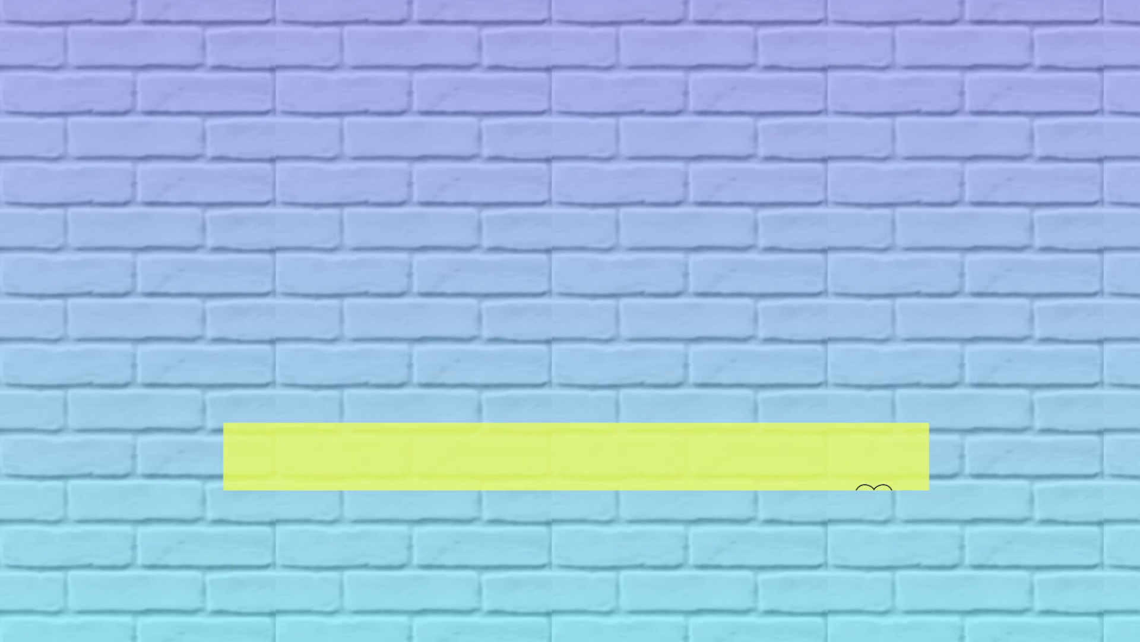